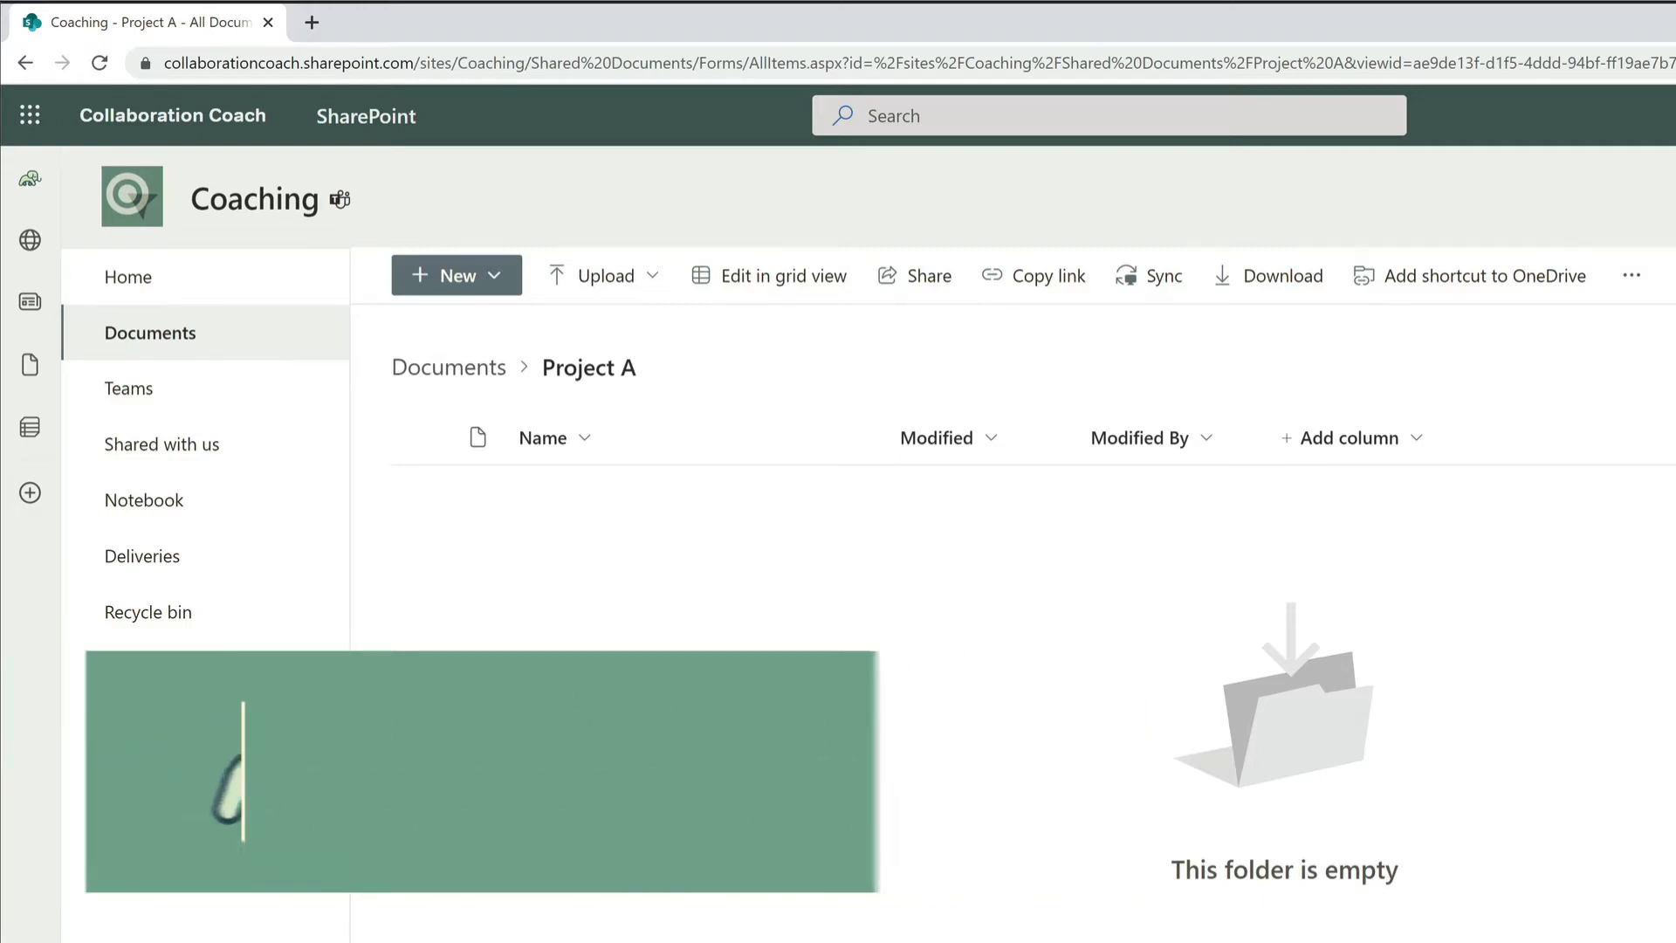
- Create a PowerPoint presentation named Project Update in the Project A folder and return to that folder
{"action": "left_click", "coordinate": [493, 276]}
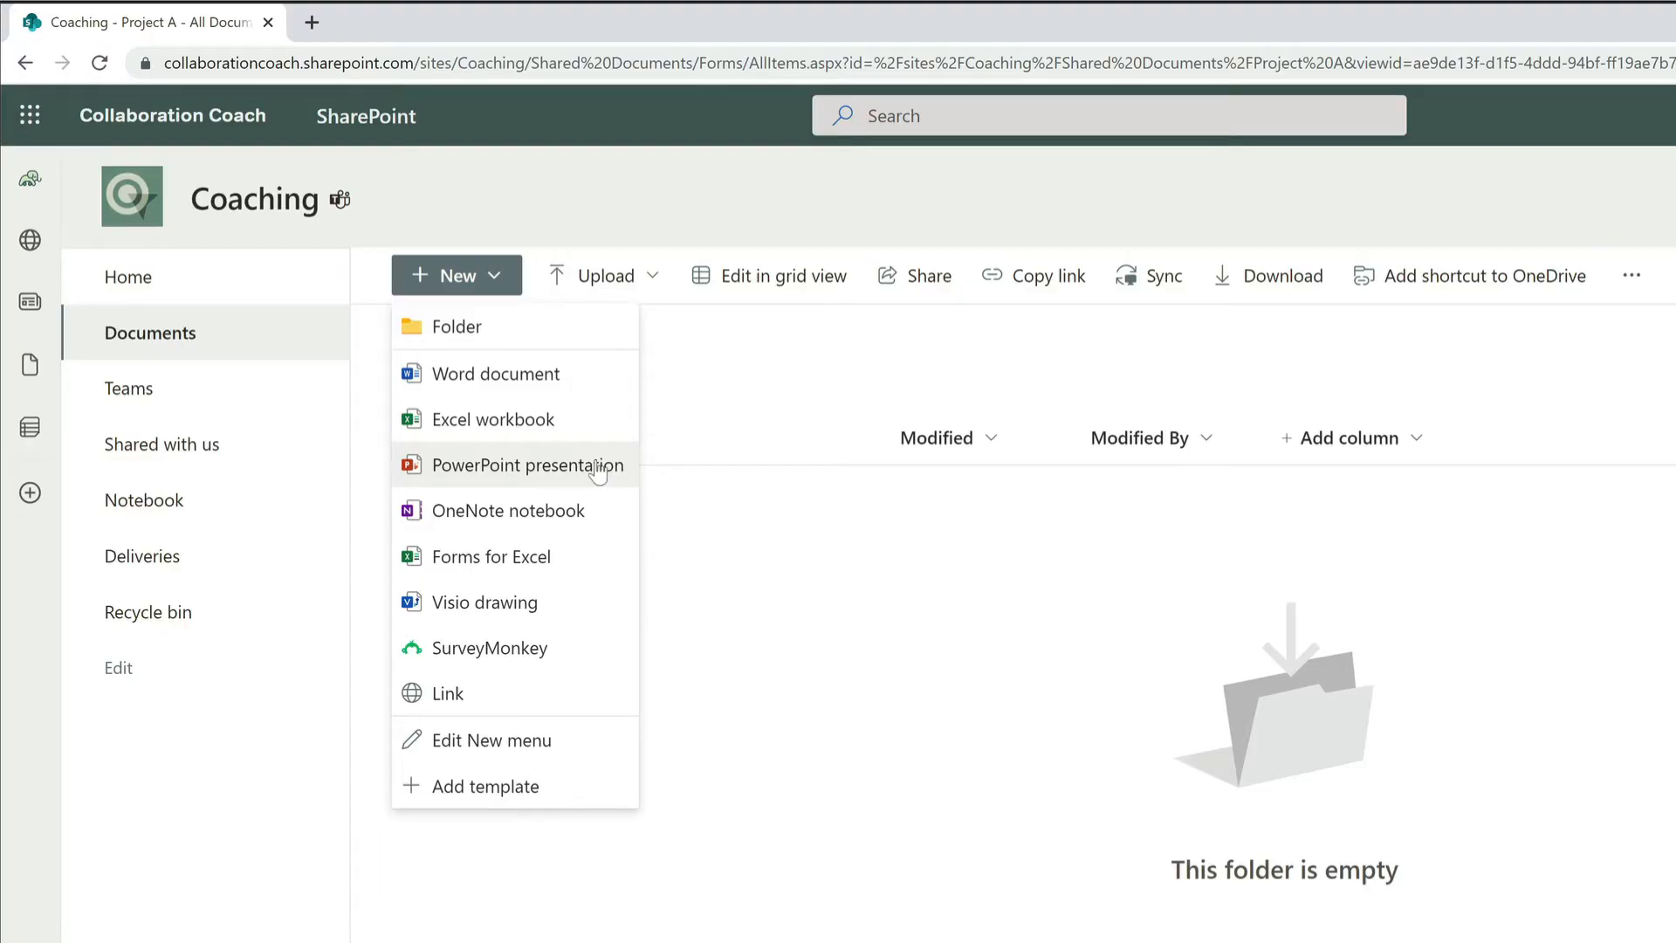
{"action": "left_click", "coordinate": [598, 472]}
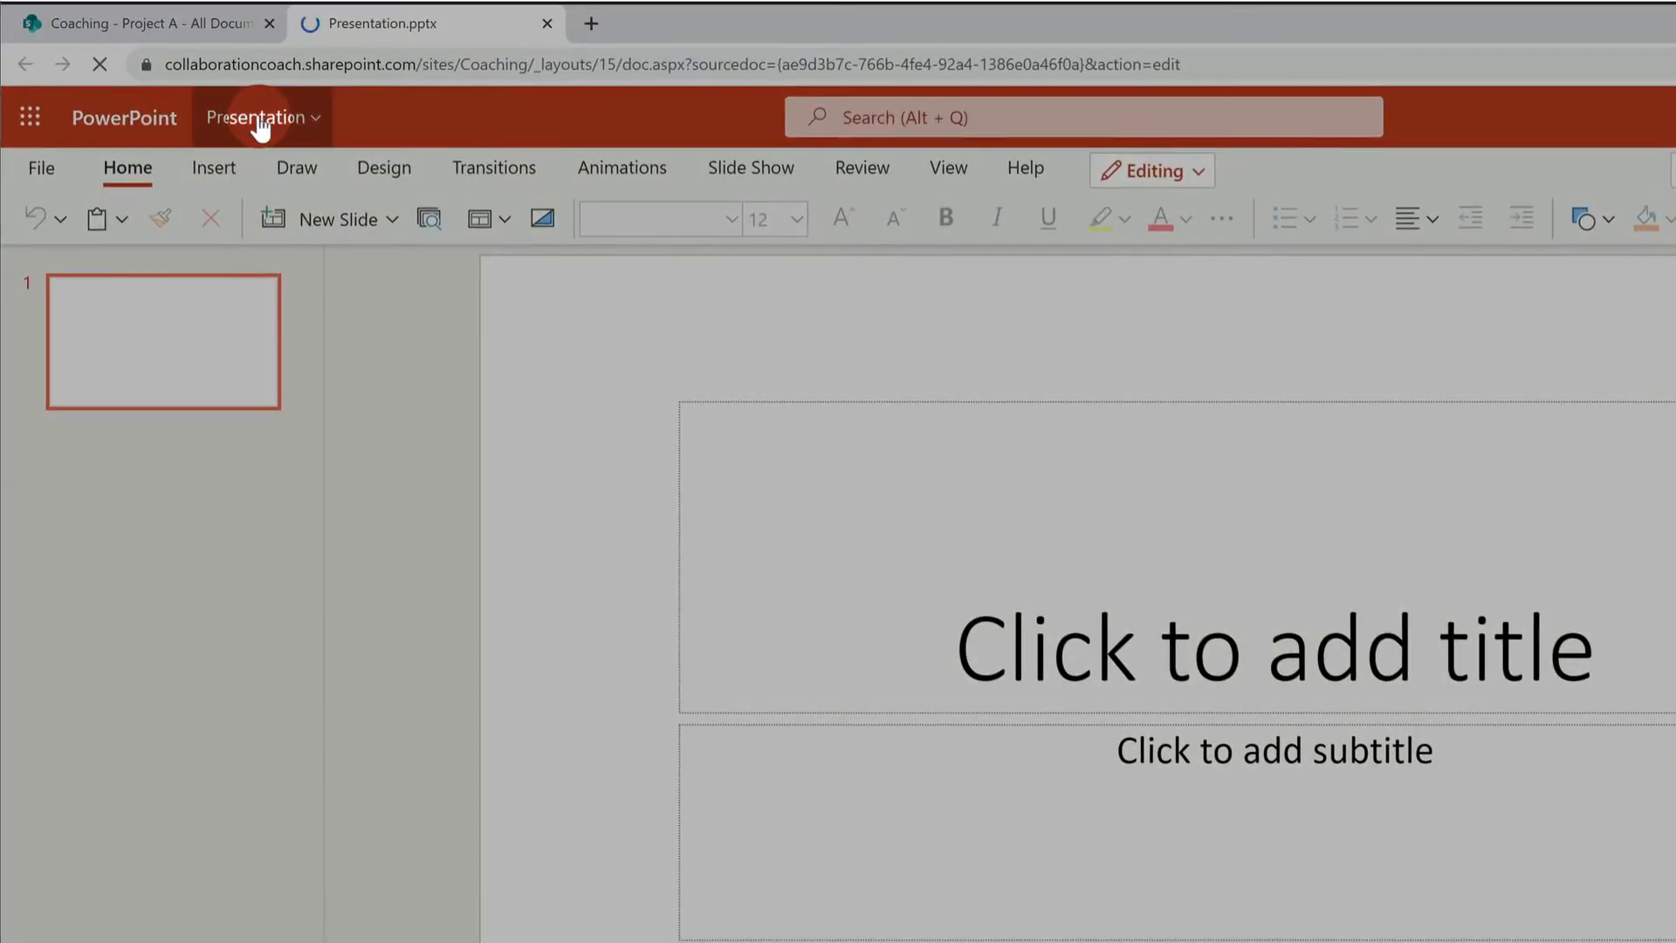
{"action": "left_click", "coordinate": [258, 120]}
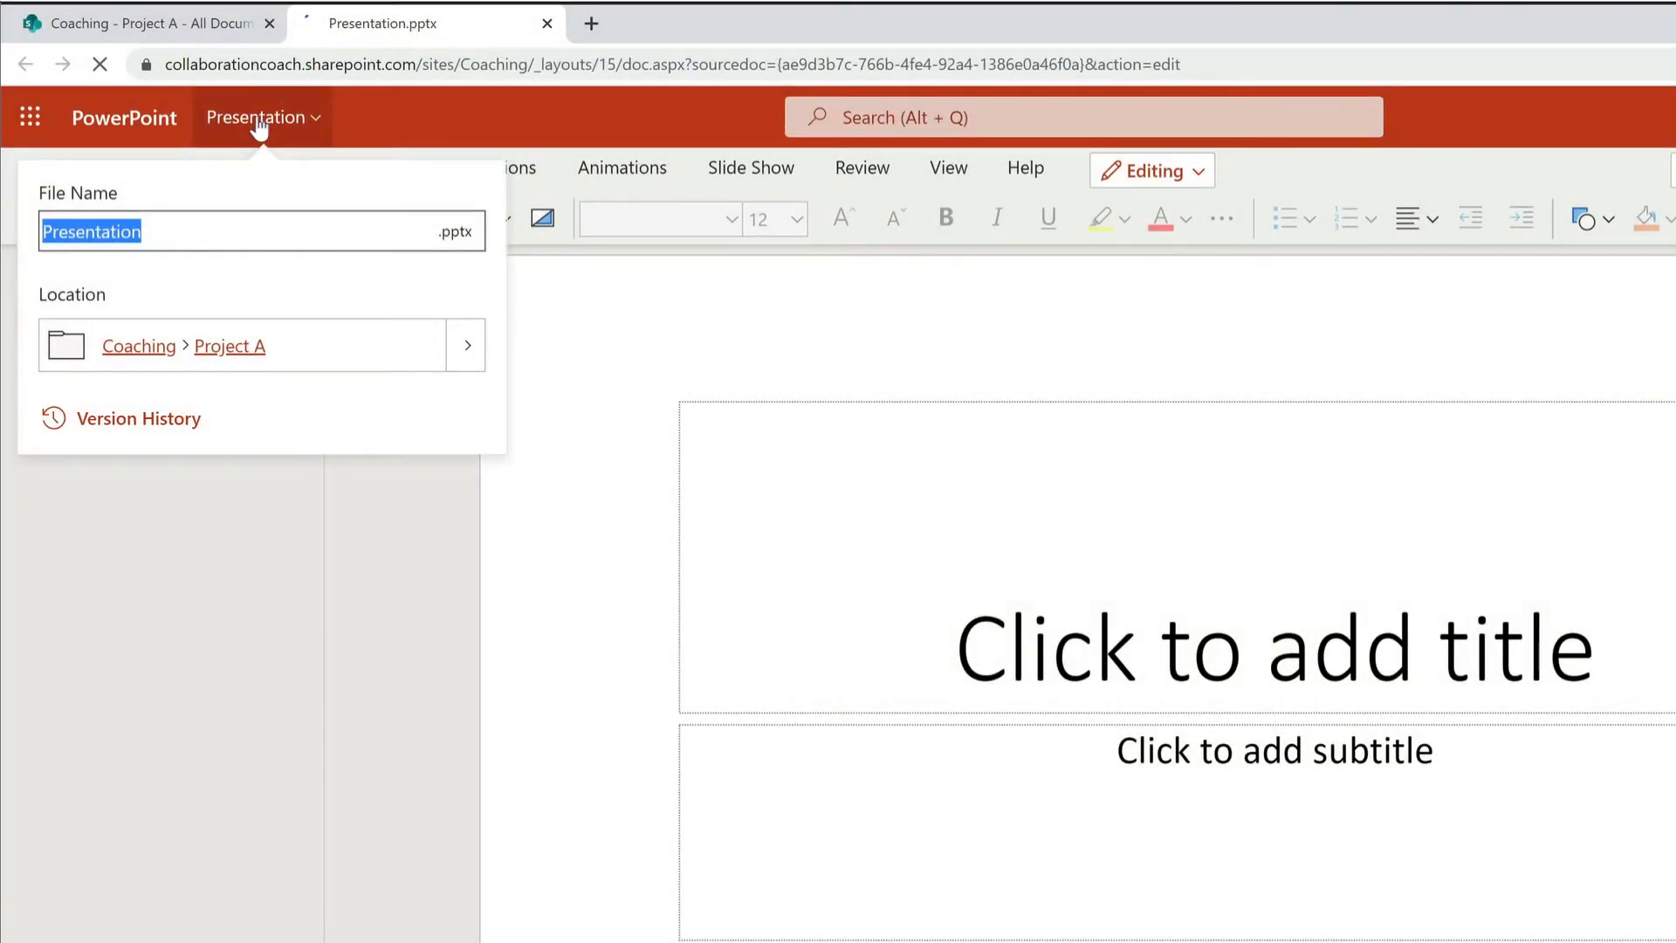
{"action": "type", "text": "Pr"}
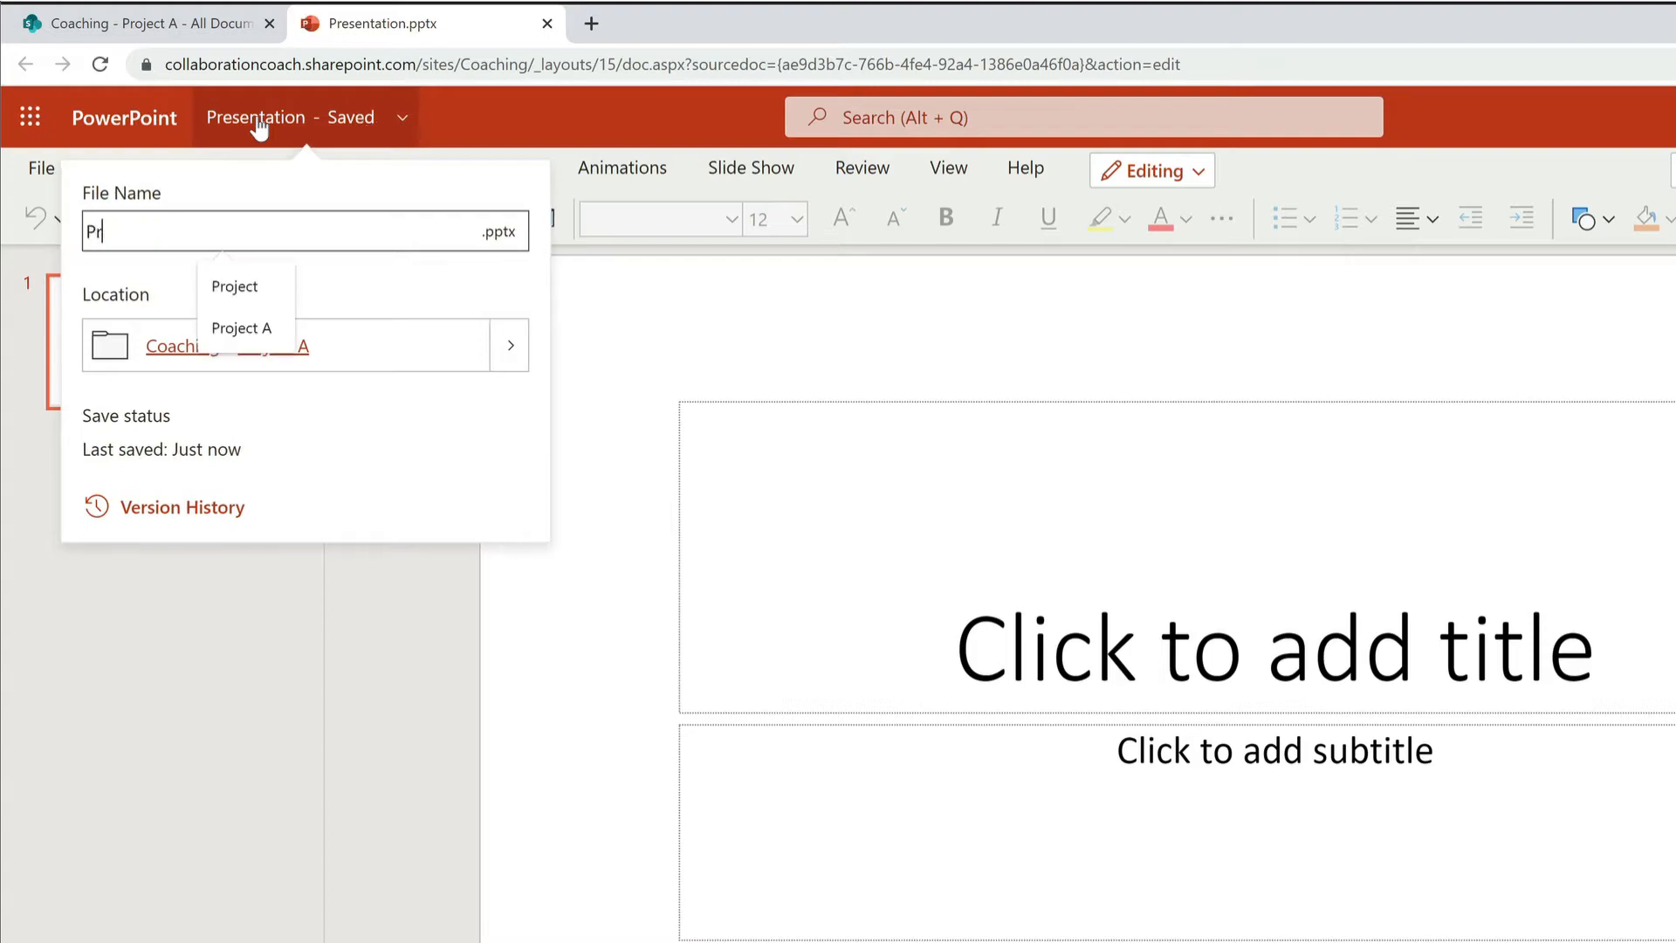
{"action": "type", "text": "oject Update"}
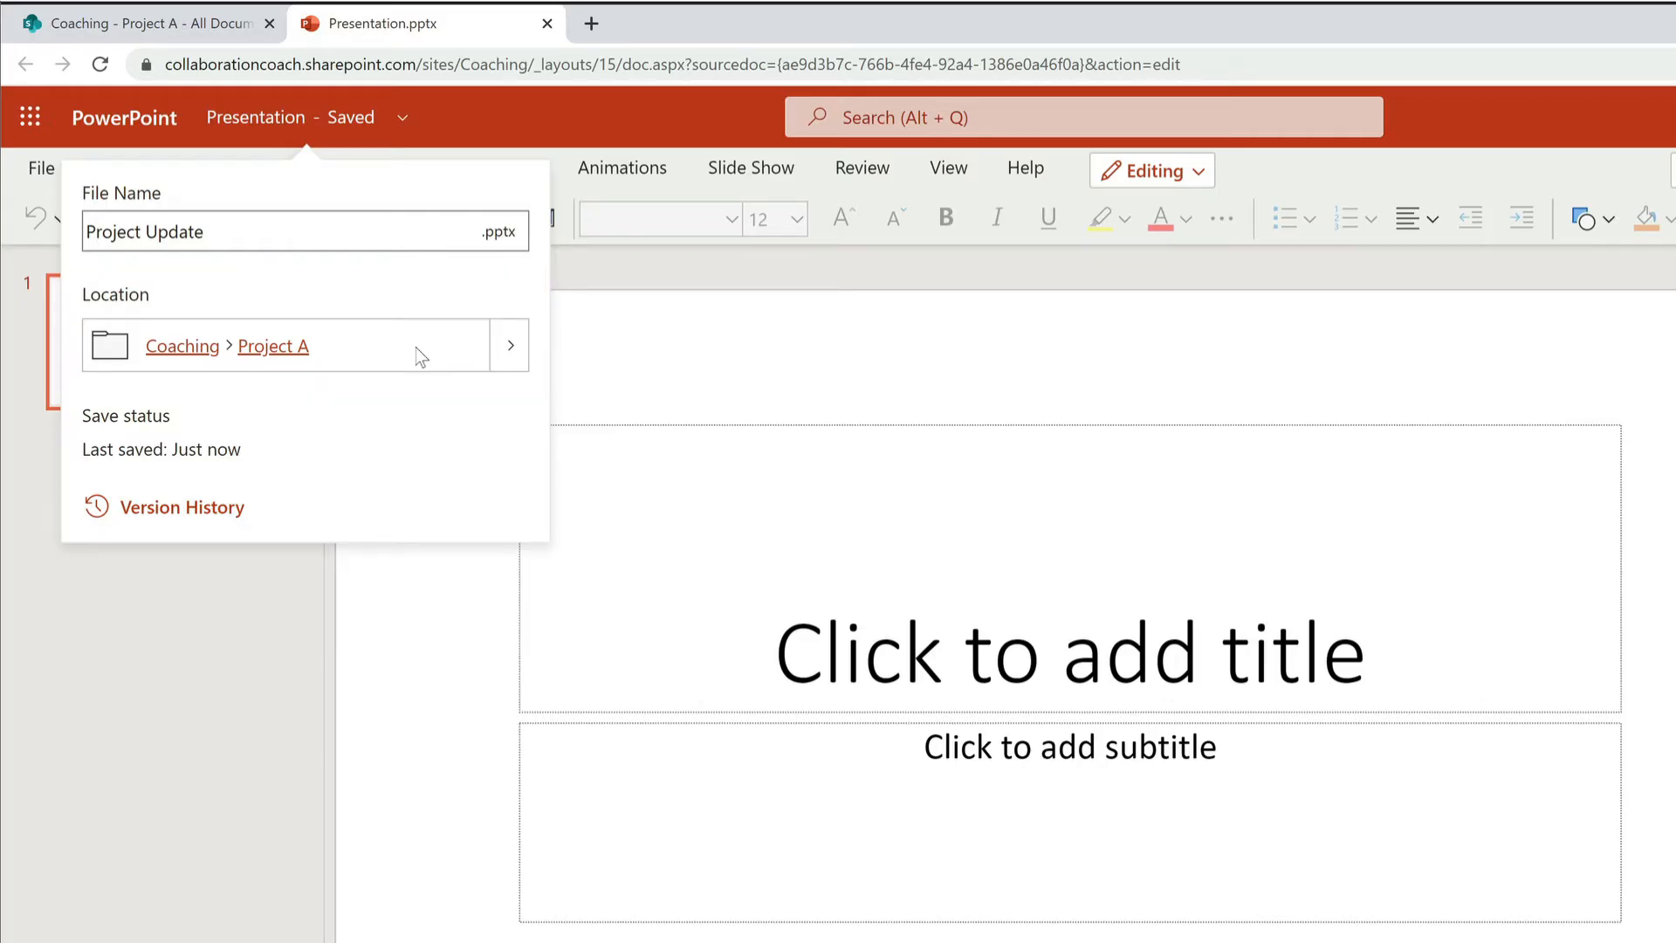
{"action": "left_click", "coordinate": [289, 347]}
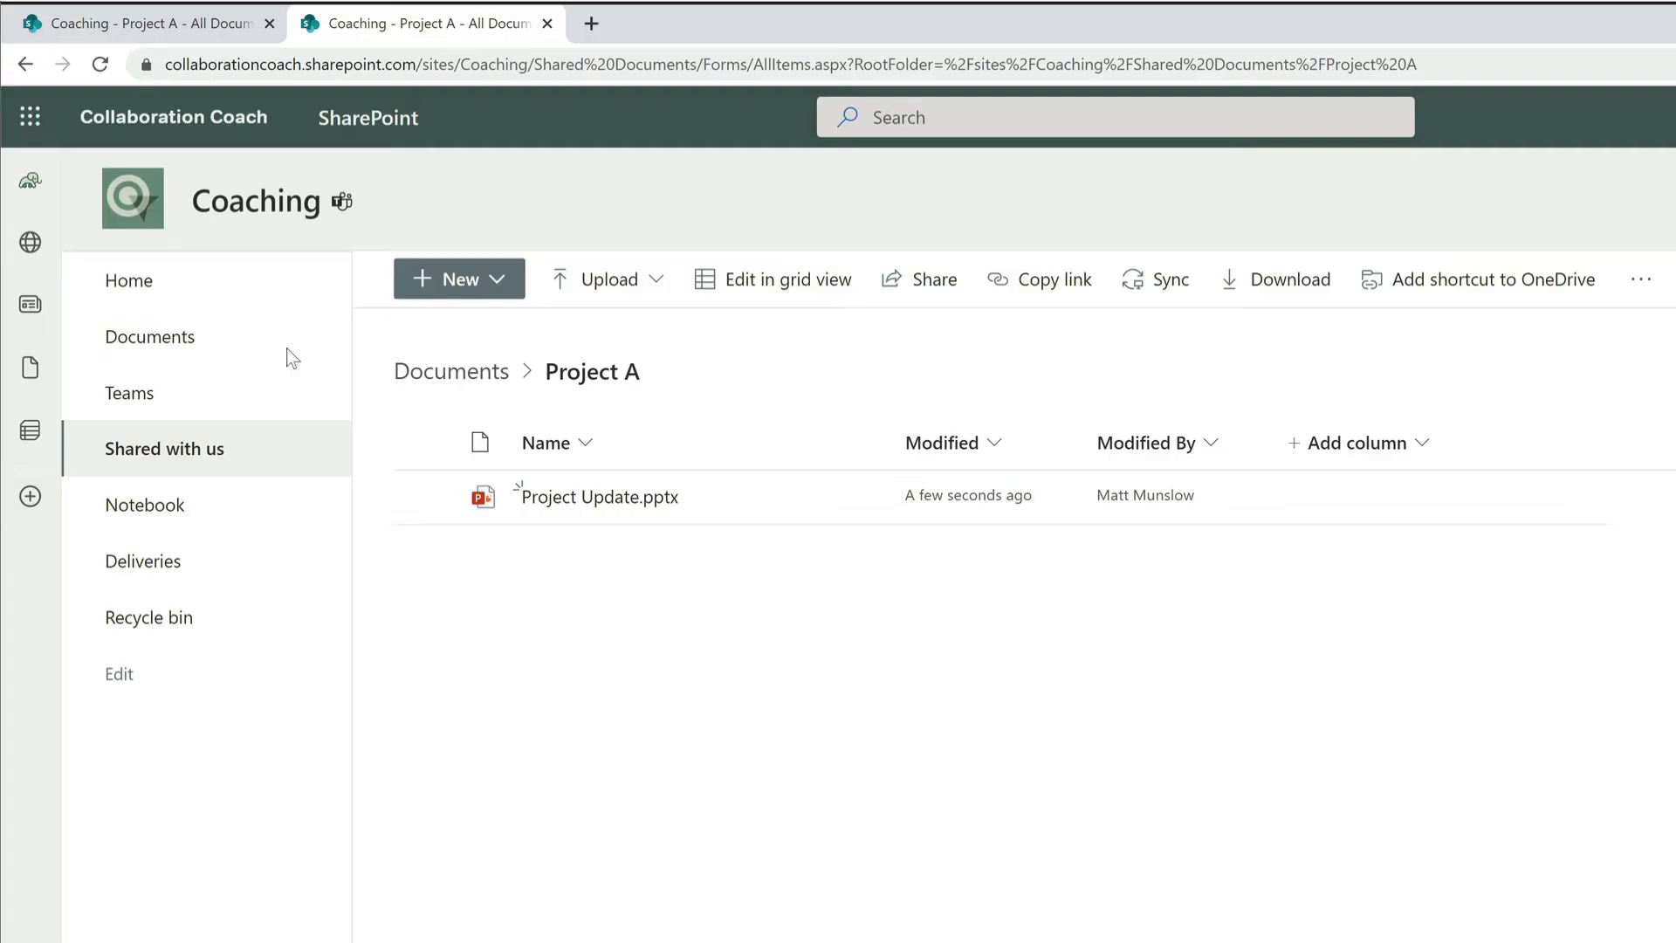
- Upload the Champions Network Proposal file from the local Build a Champions Community folder to Project A
{"action": "left_click", "coordinate": [647, 281]}
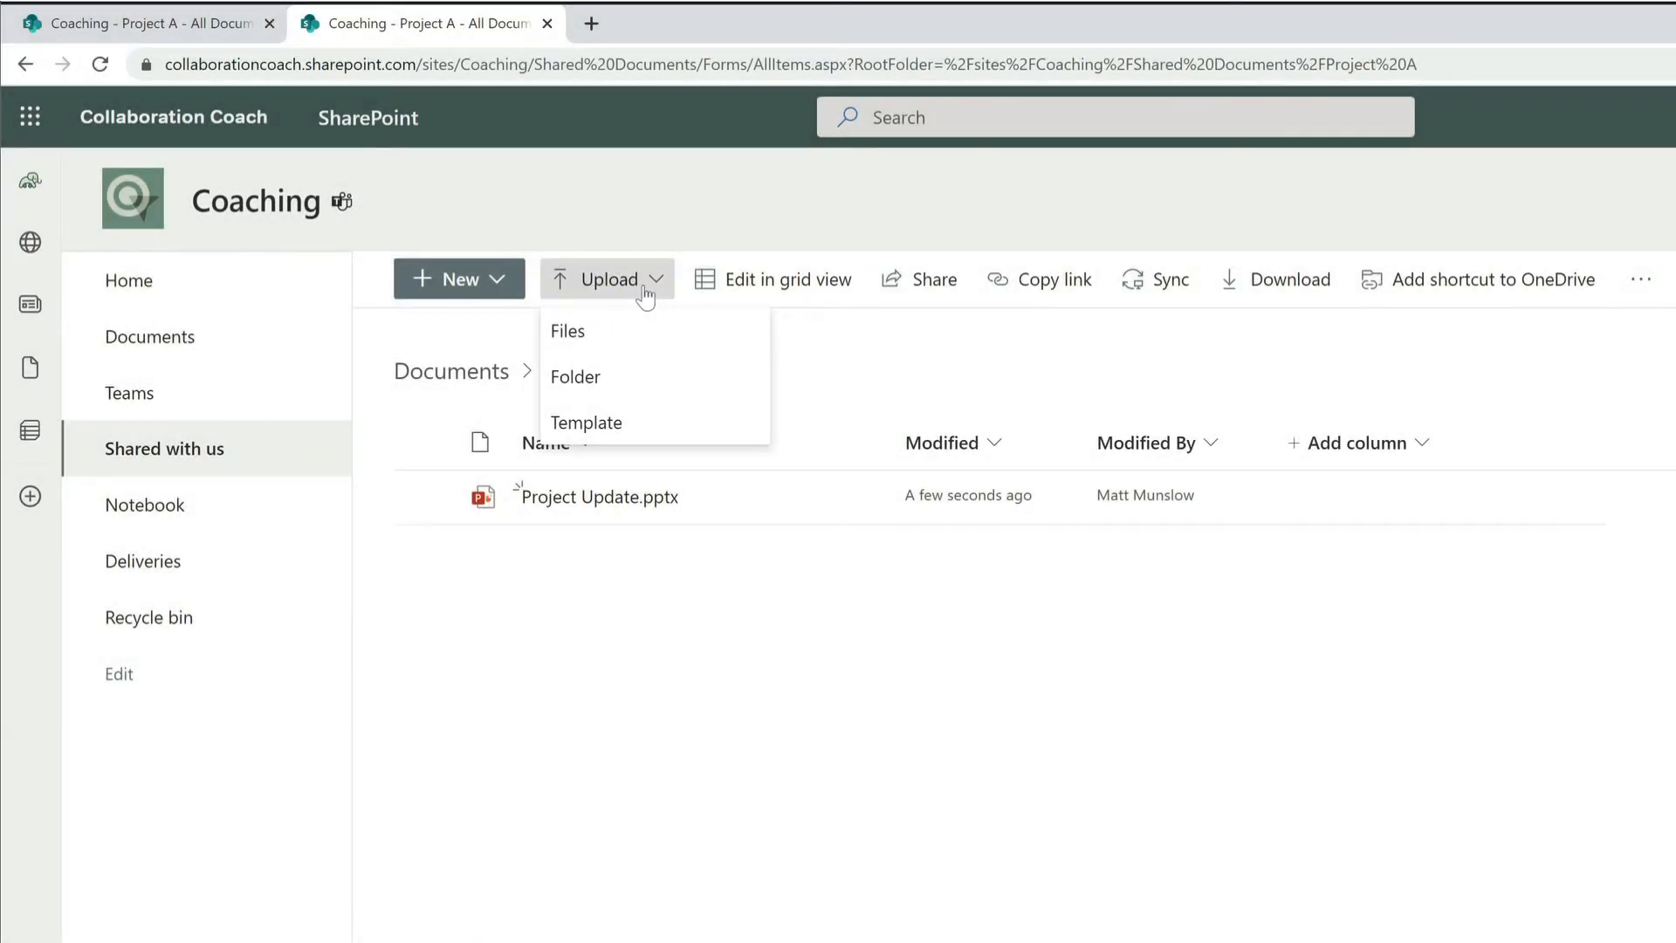
{"action": "left_click", "coordinate": [634, 337]}
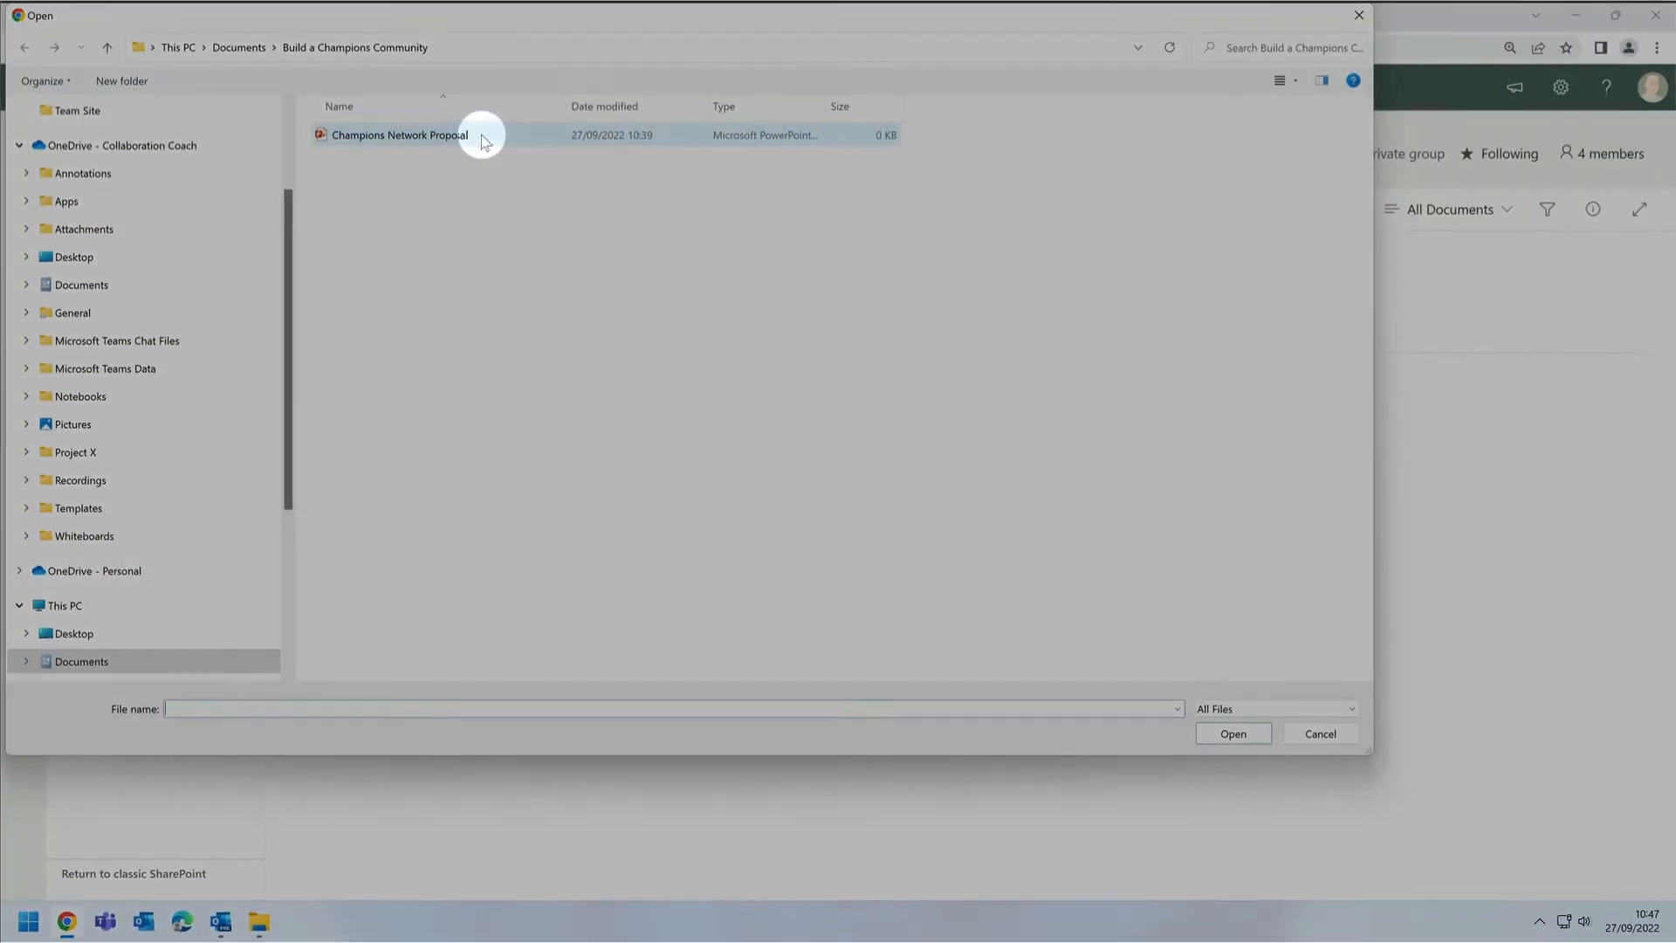
{"action": "left_click", "coordinate": [480, 134]}
{"action": "left_click", "coordinate": [1234, 733]}
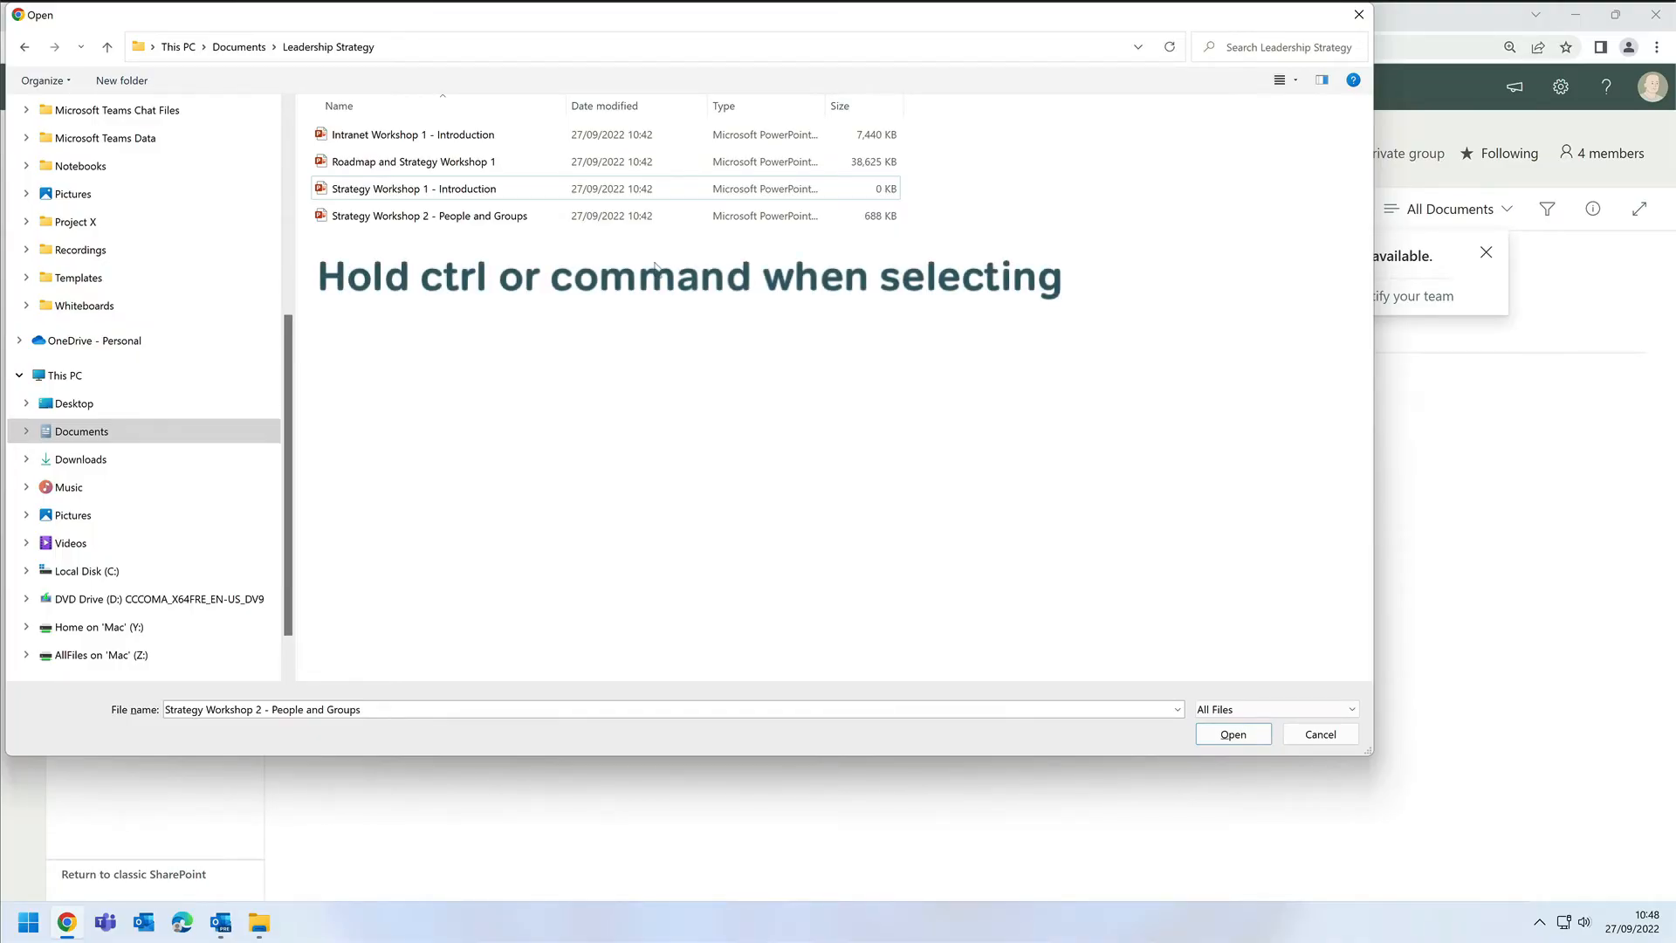
- Upload all four presentations from the local Leadership Strategy folder to Project A together and check the upload progress
{"action": "left_click", "coordinate": [518, 188], "text": "ctrl"}
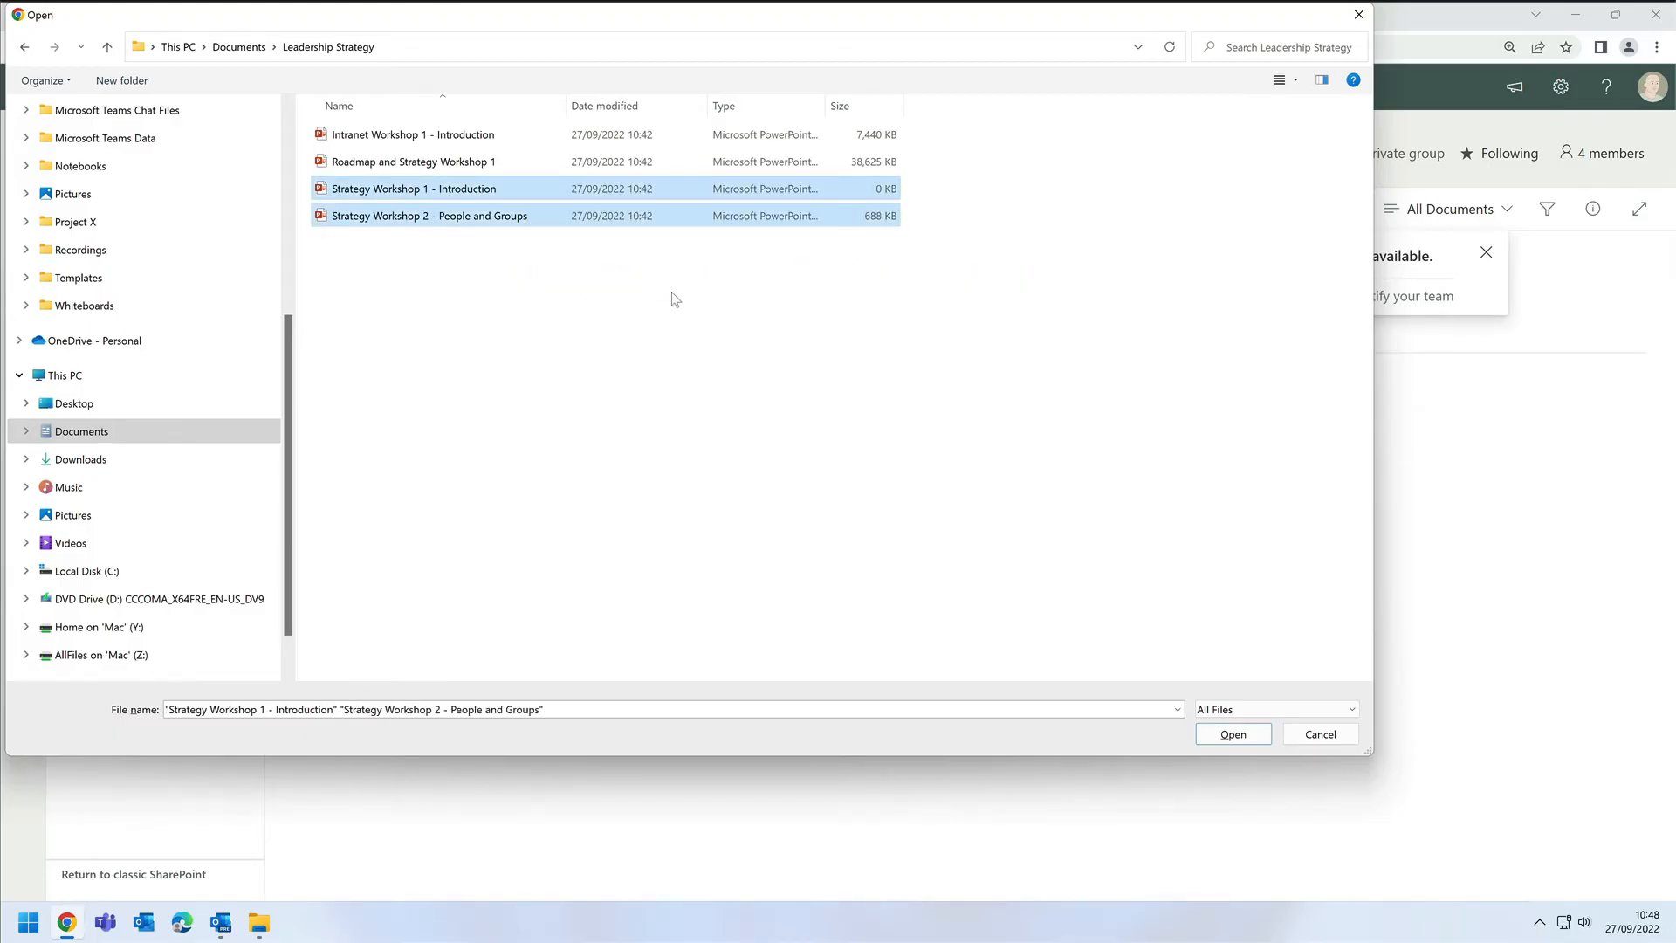
{"action": "left_click_drag", "start_coordinate": [725, 304], "coordinate": [396, 133]}
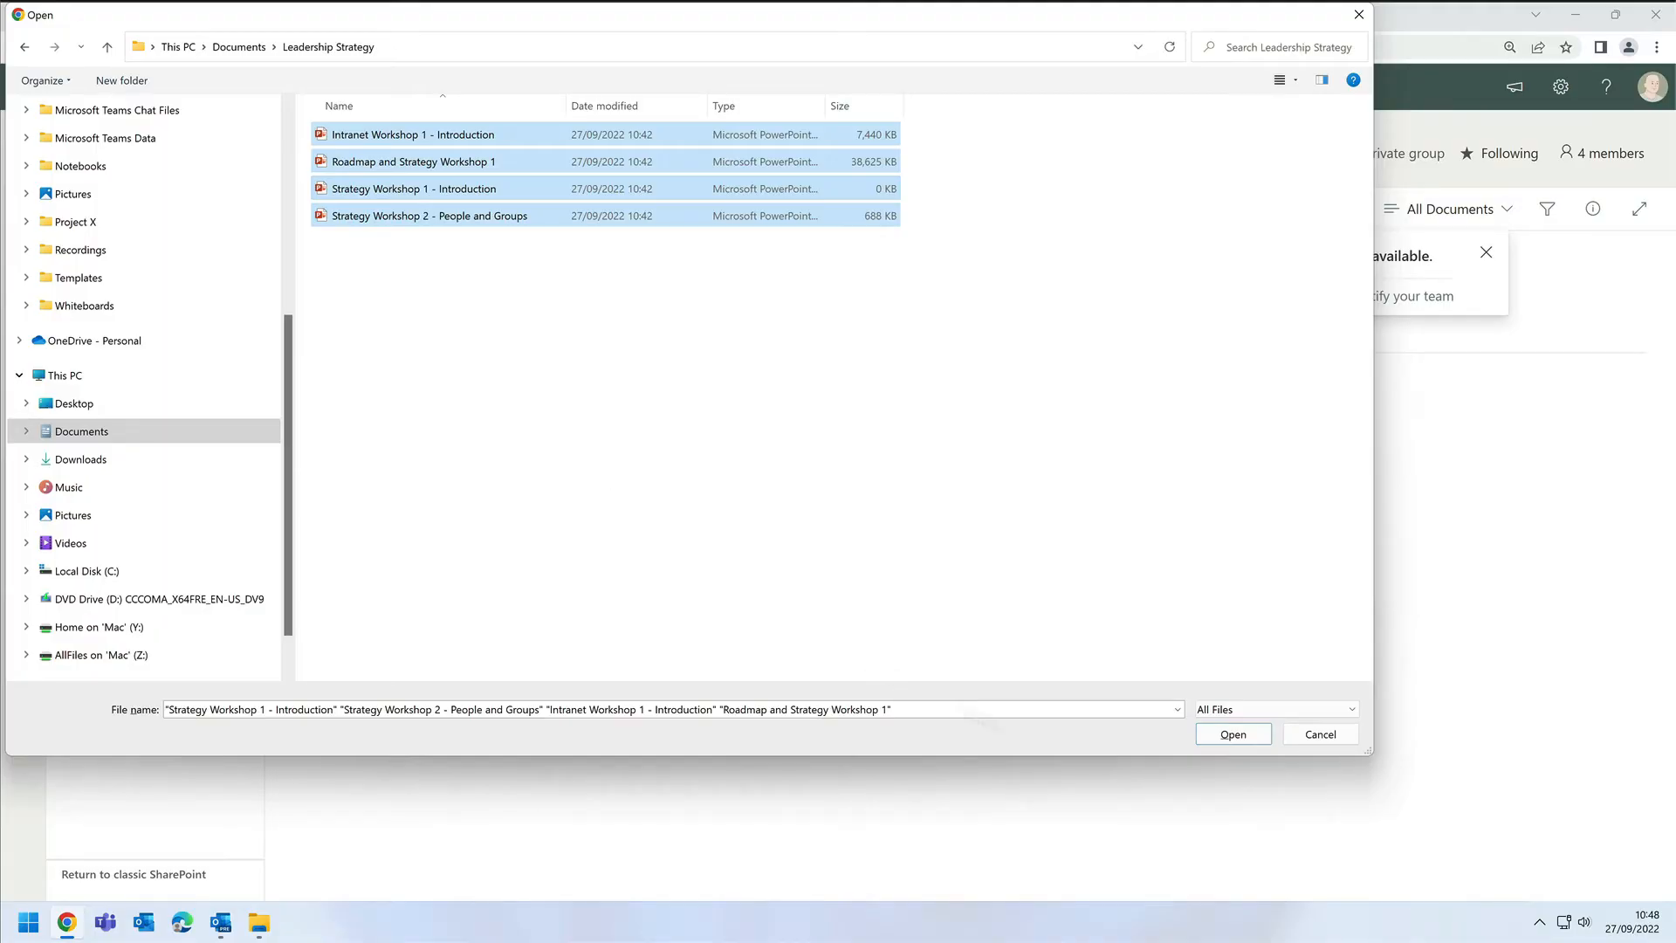
{"action": "left_click", "coordinate": [1248, 734]}
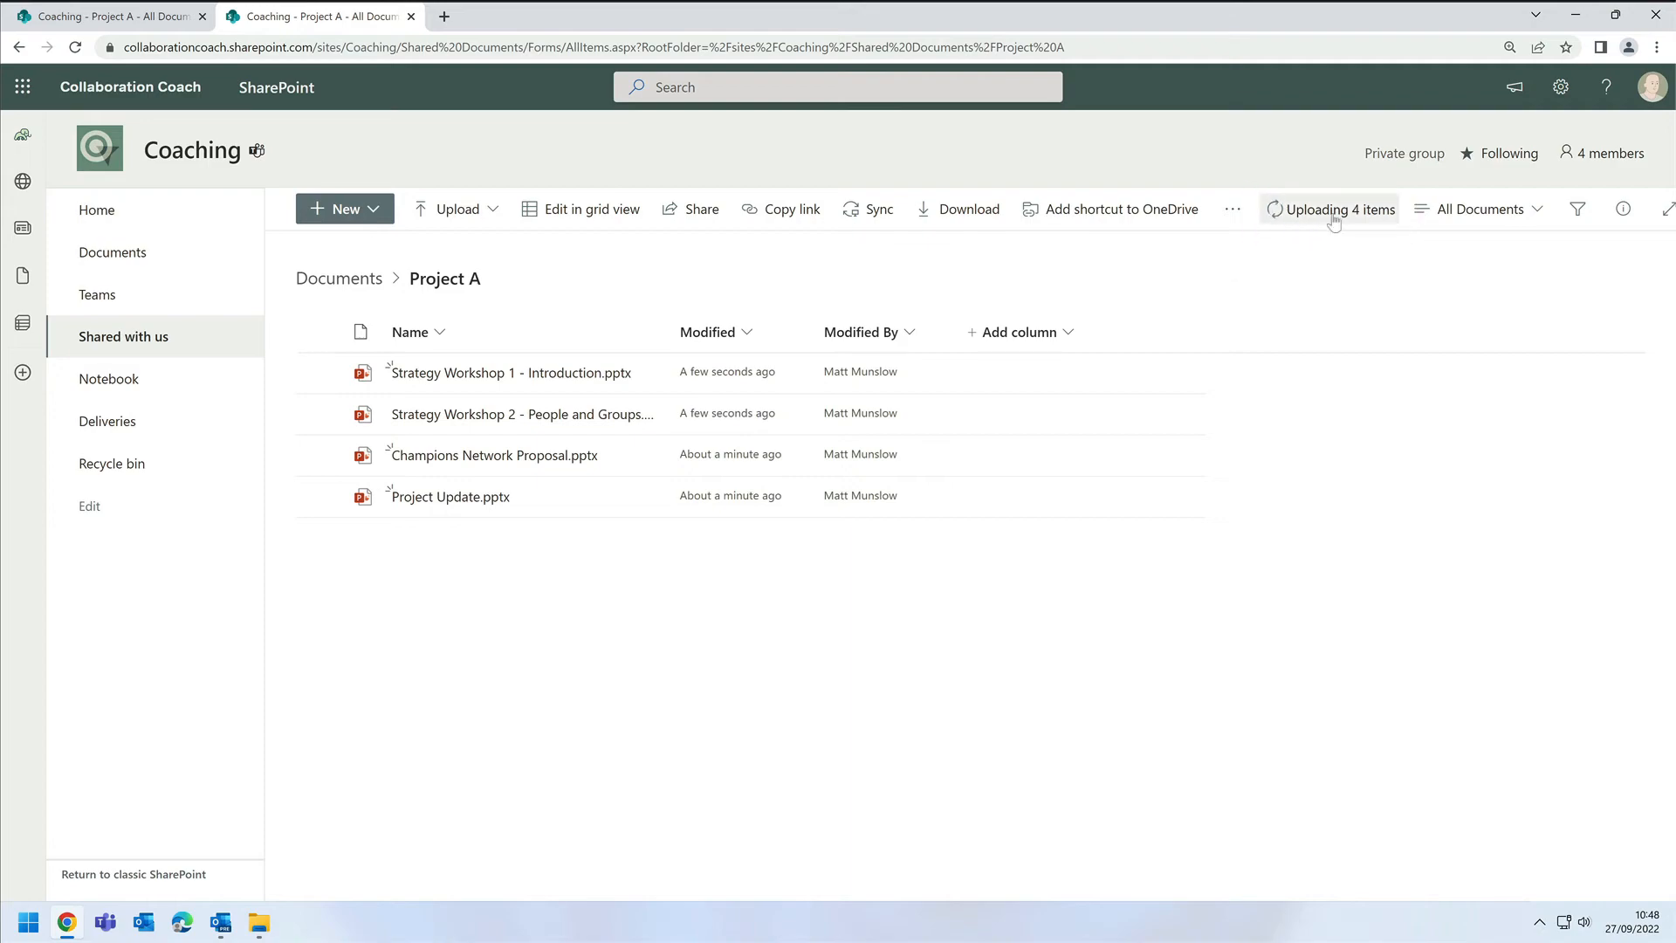
{"action": "left_click", "coordinate": [1305, 214]}
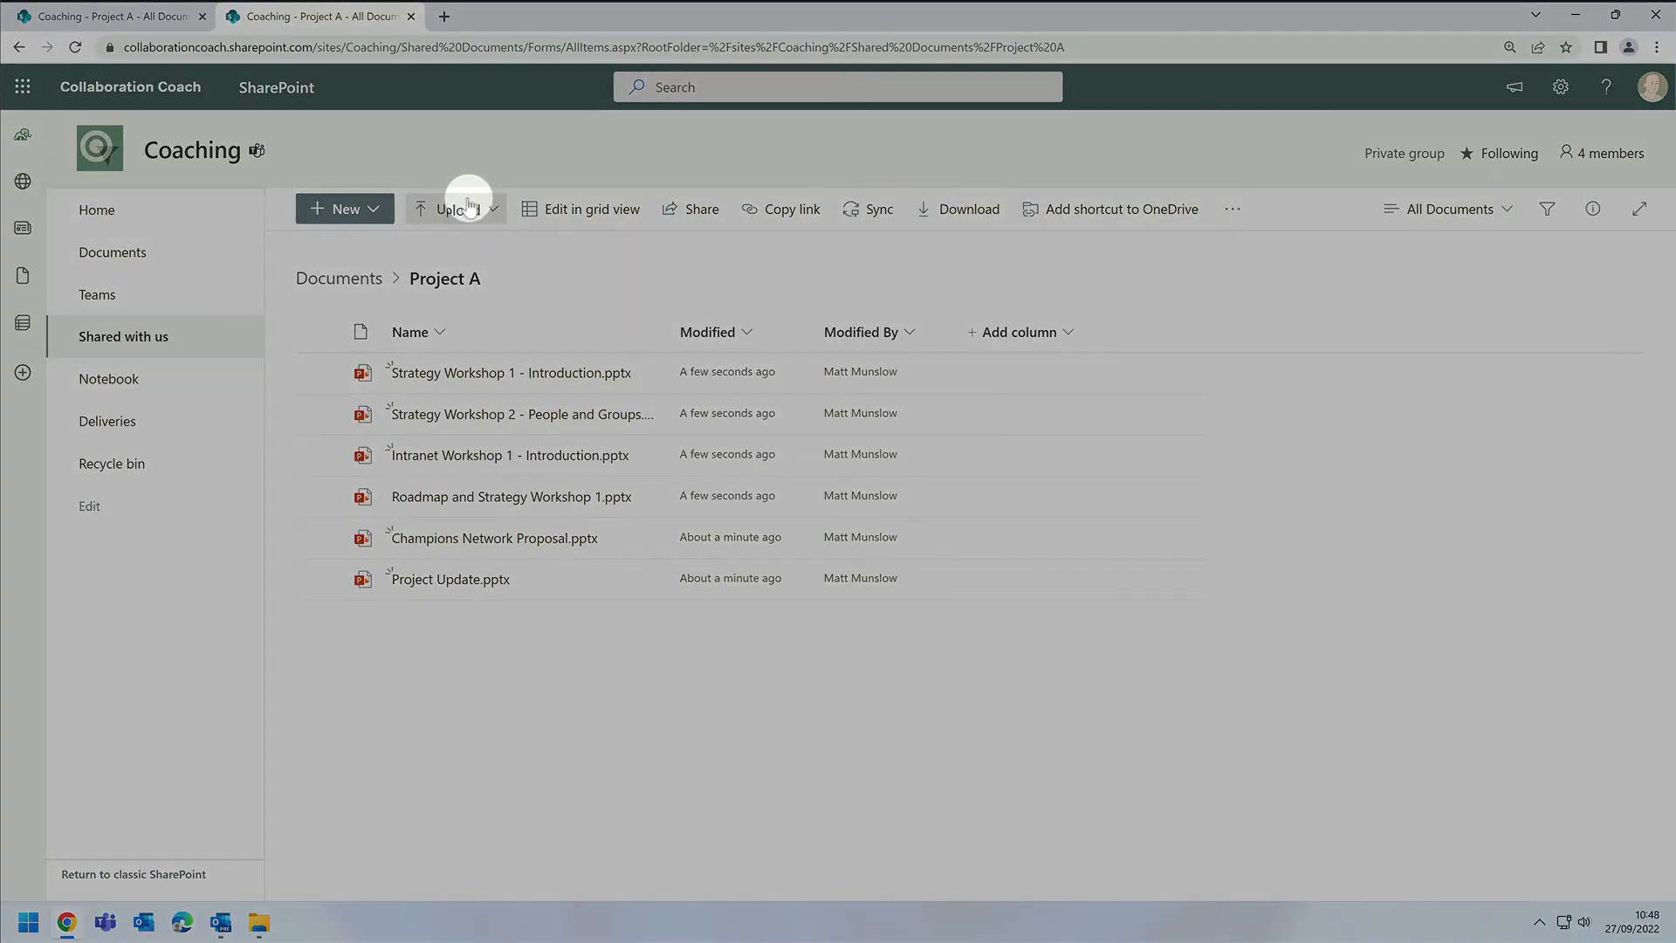
- Upload the whole Site Owner Workshop folder from the local Documents to Project A and review the upload progress
{"action": "left_click", "coordinate": [470, 208]}
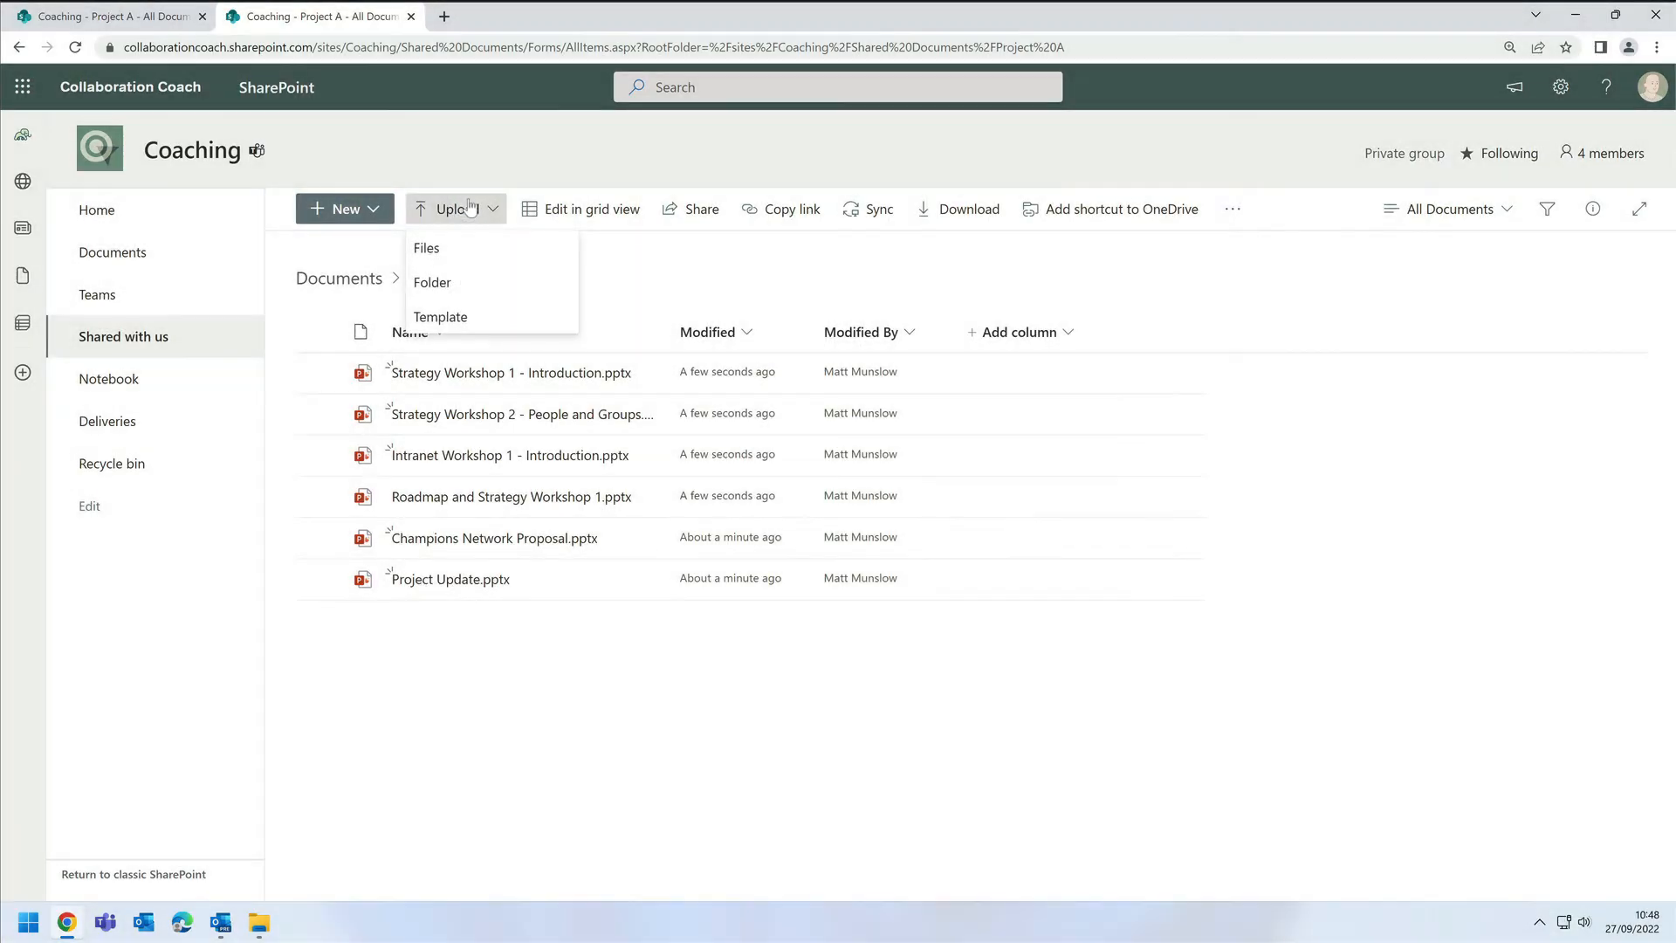
{"action": "left_click", "coordinate": [466, 282]}
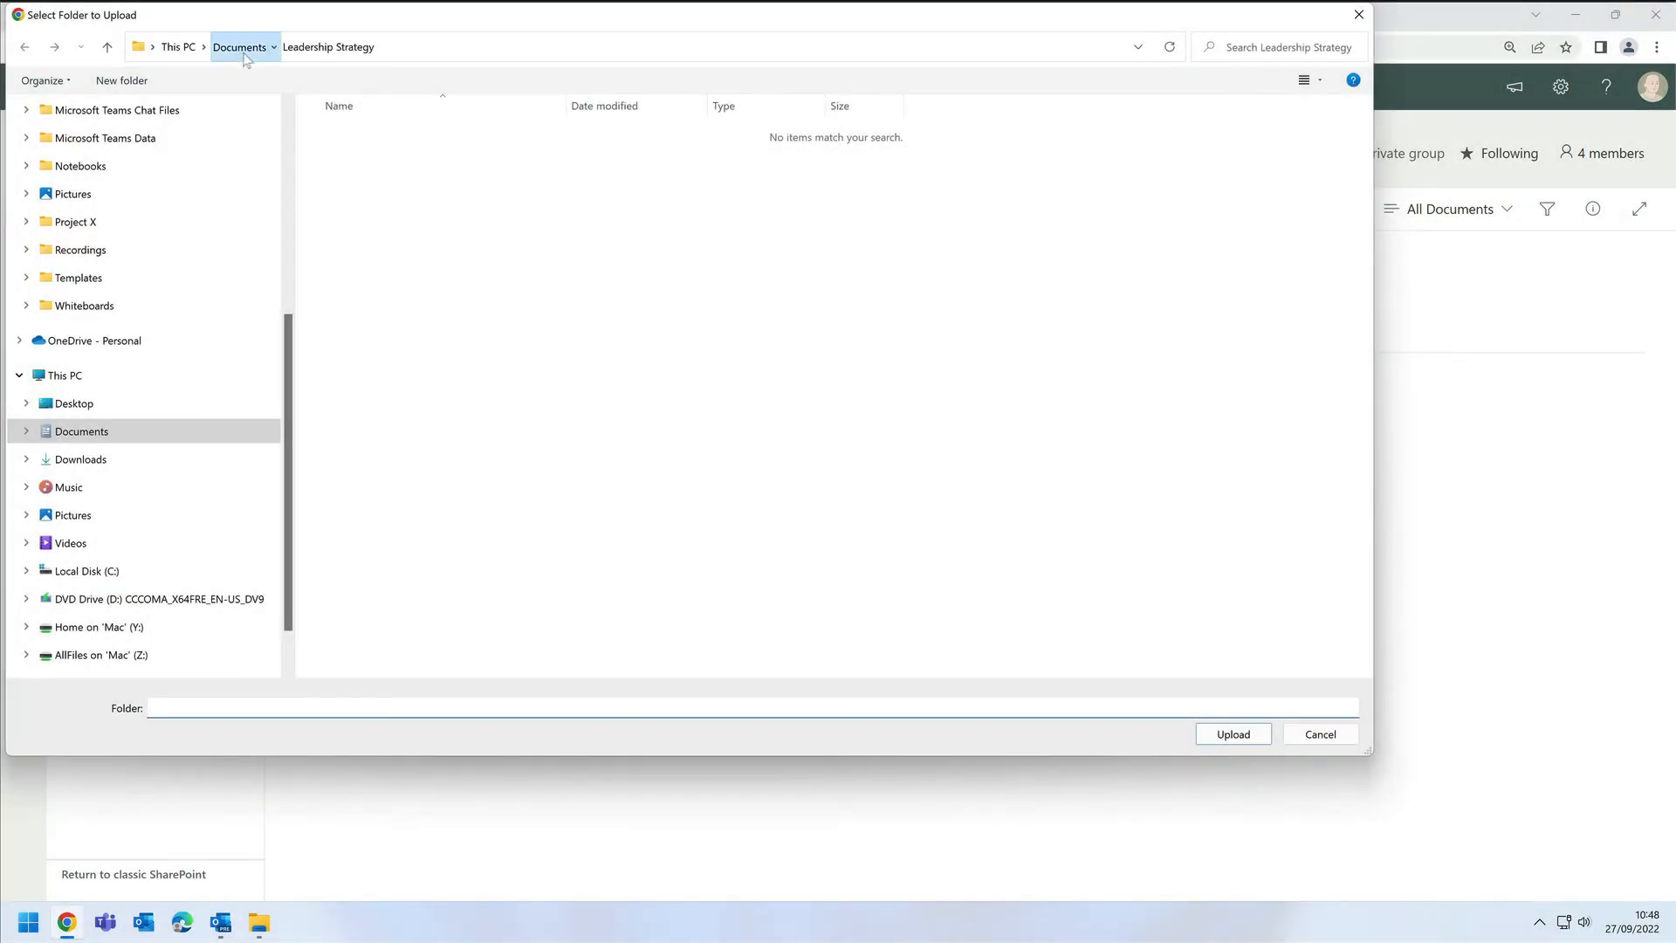
{"action": "left_click", "coordinate": [244, 60]}
{"action": "left_click", "coordinate": [501, 181]}
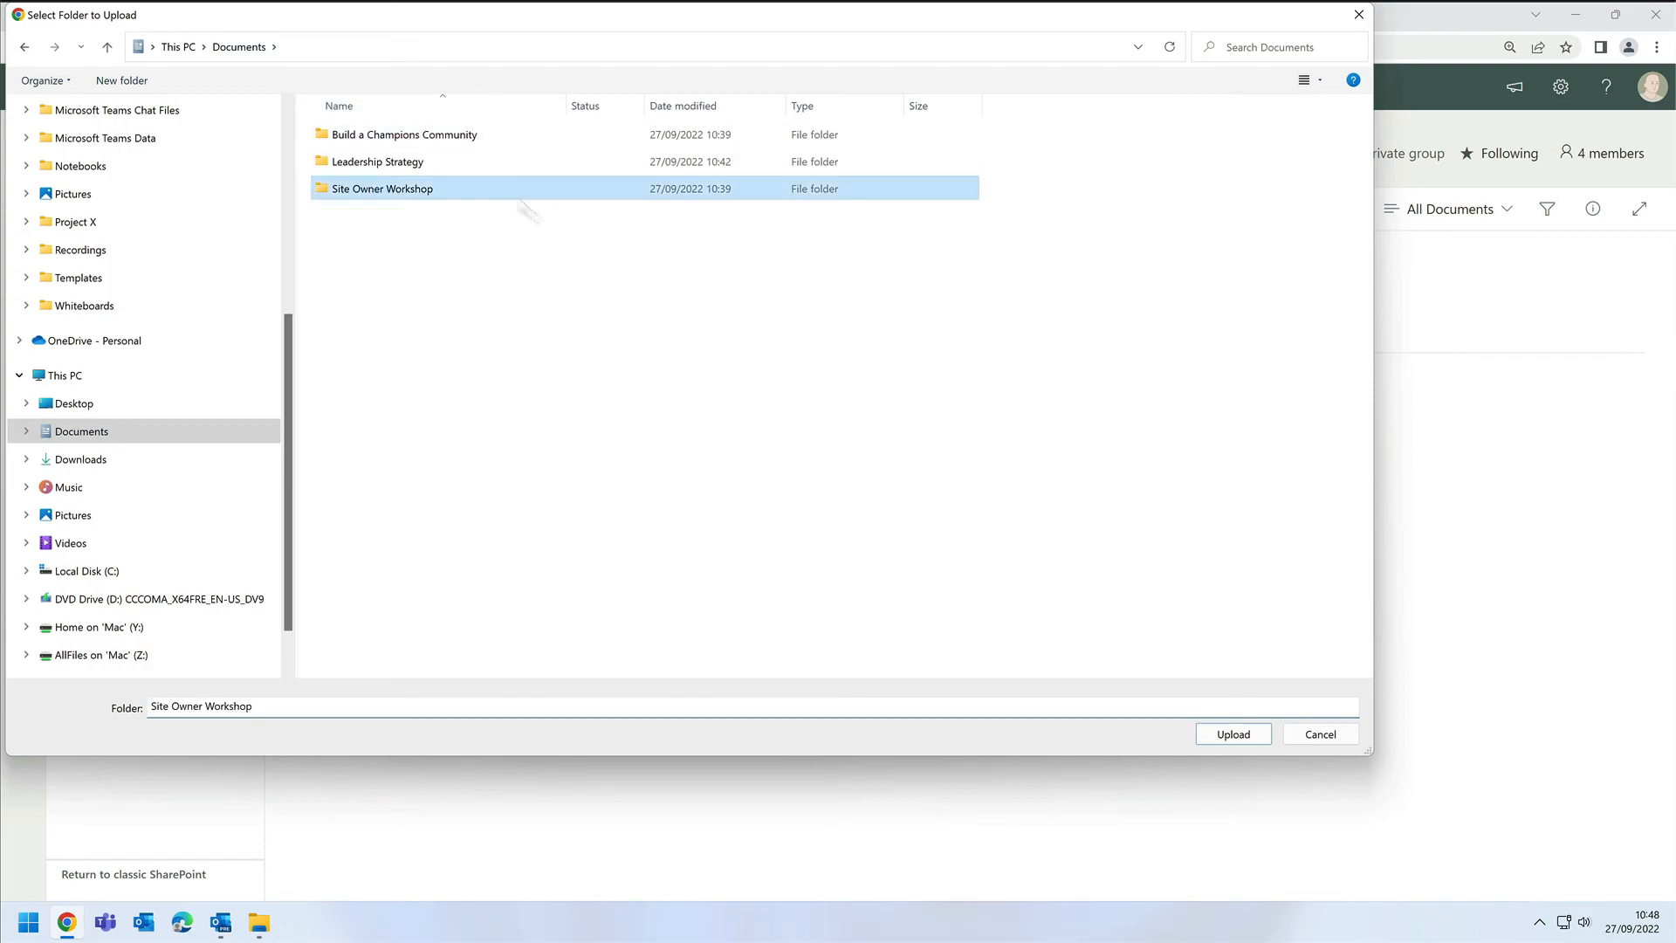
{"action": "left_click", "coordinate": [1234, 734]}
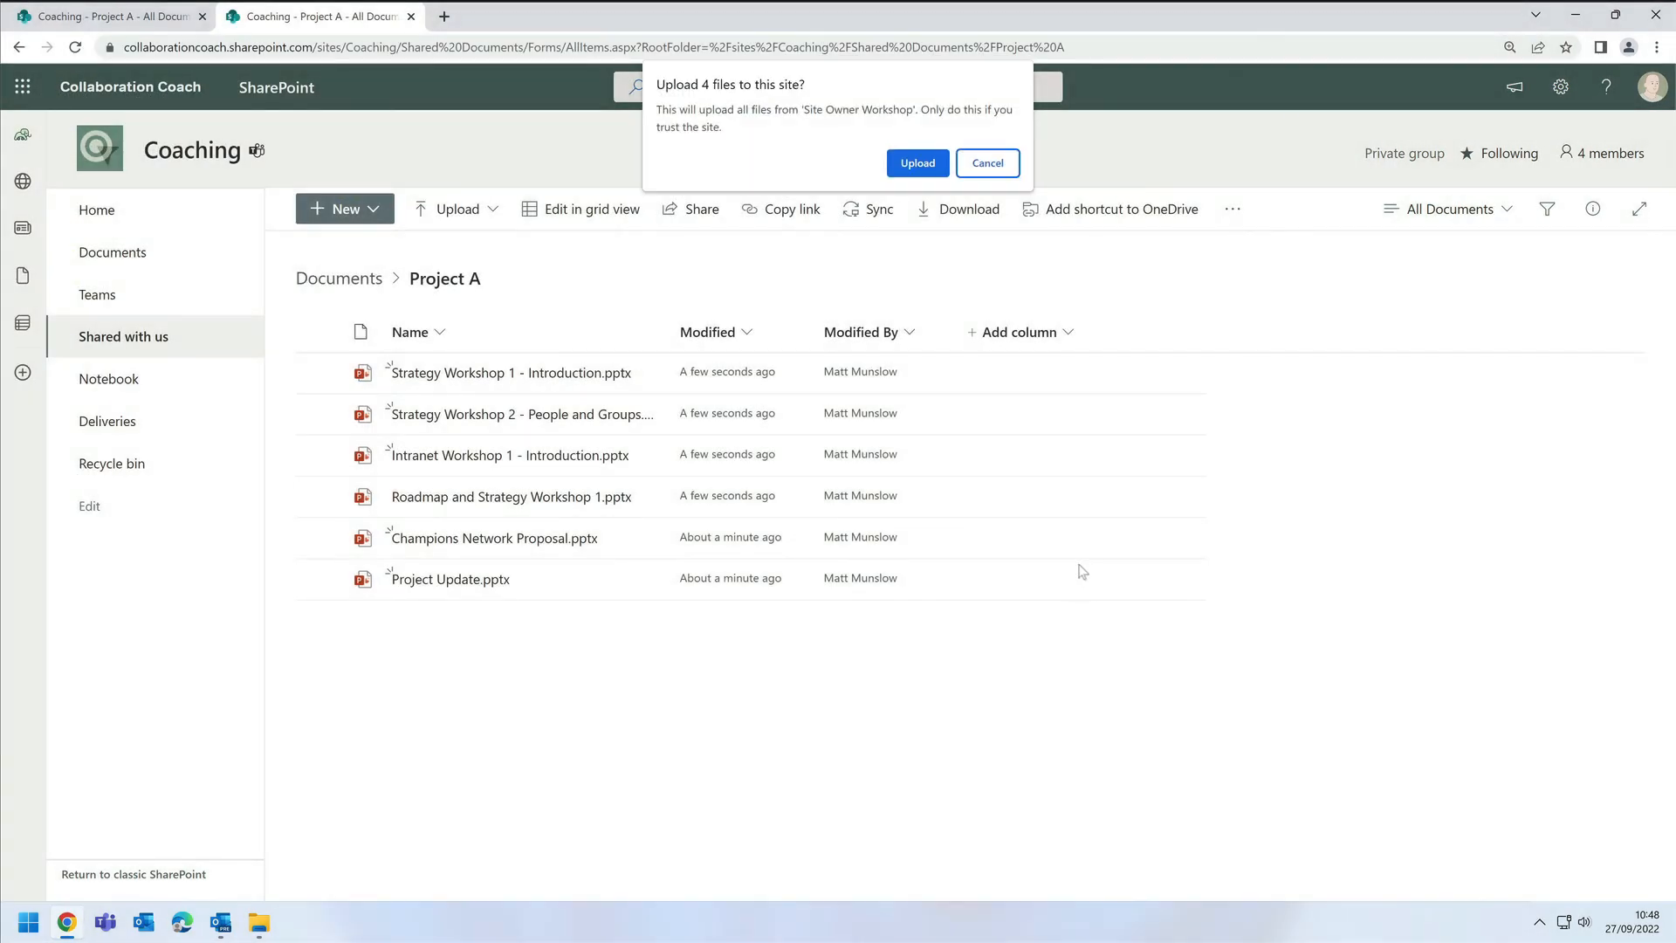
{"action": "left_click", "coordinate": [906, 165]}
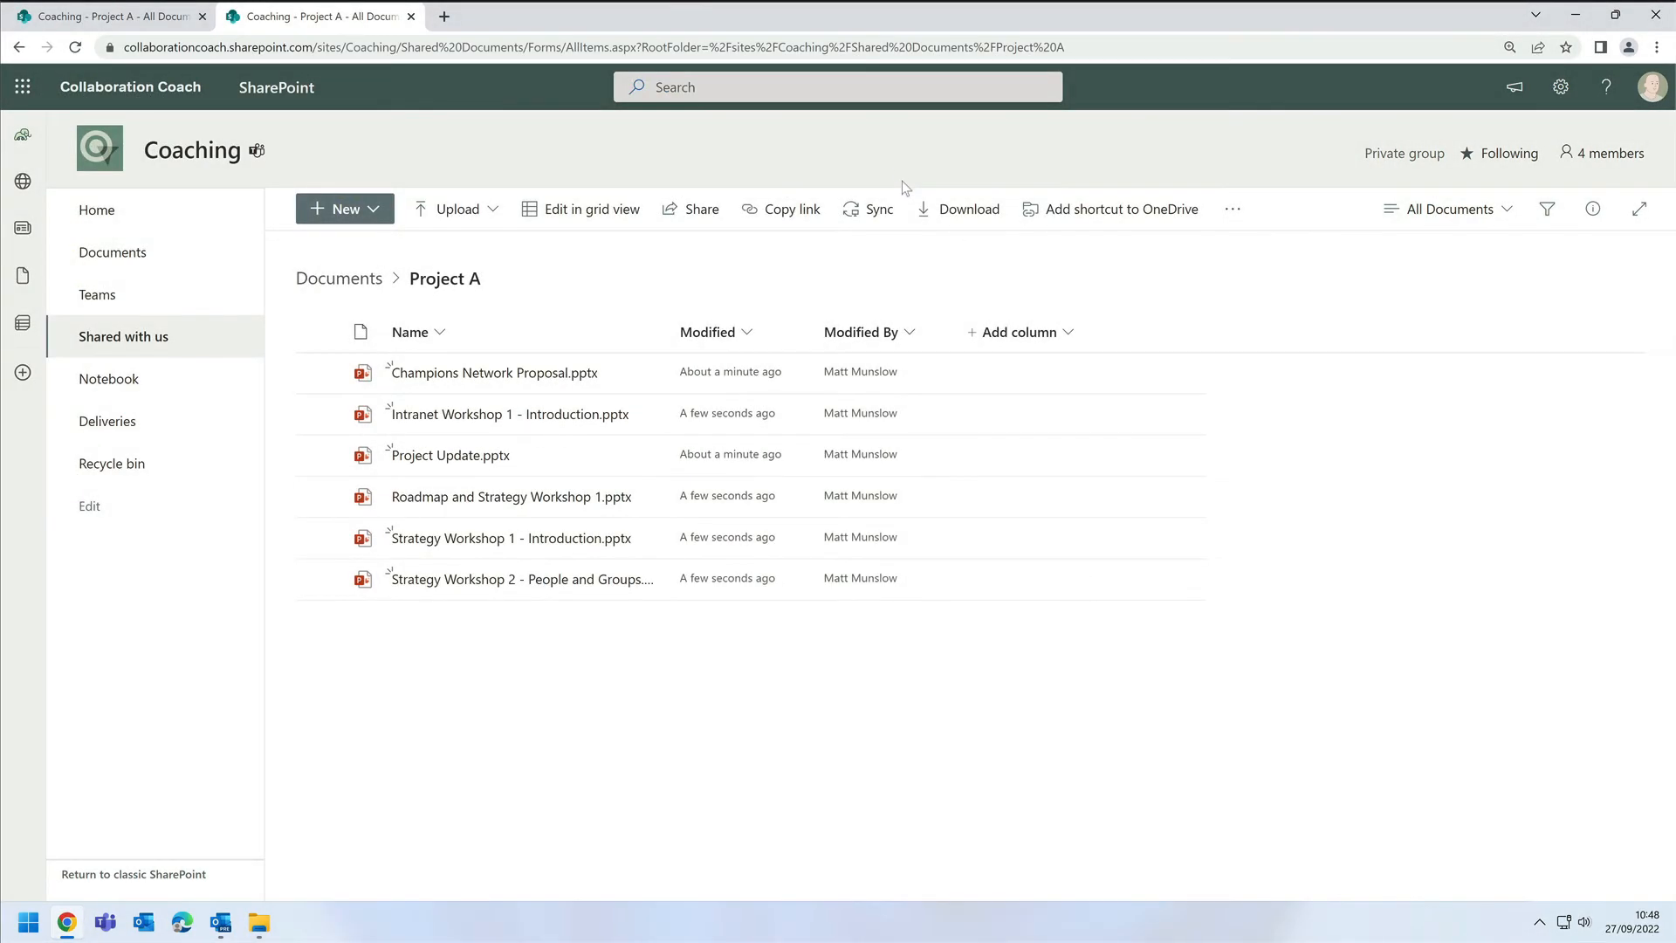
{"action": "left_click", "coordinate": [1348, 218]}
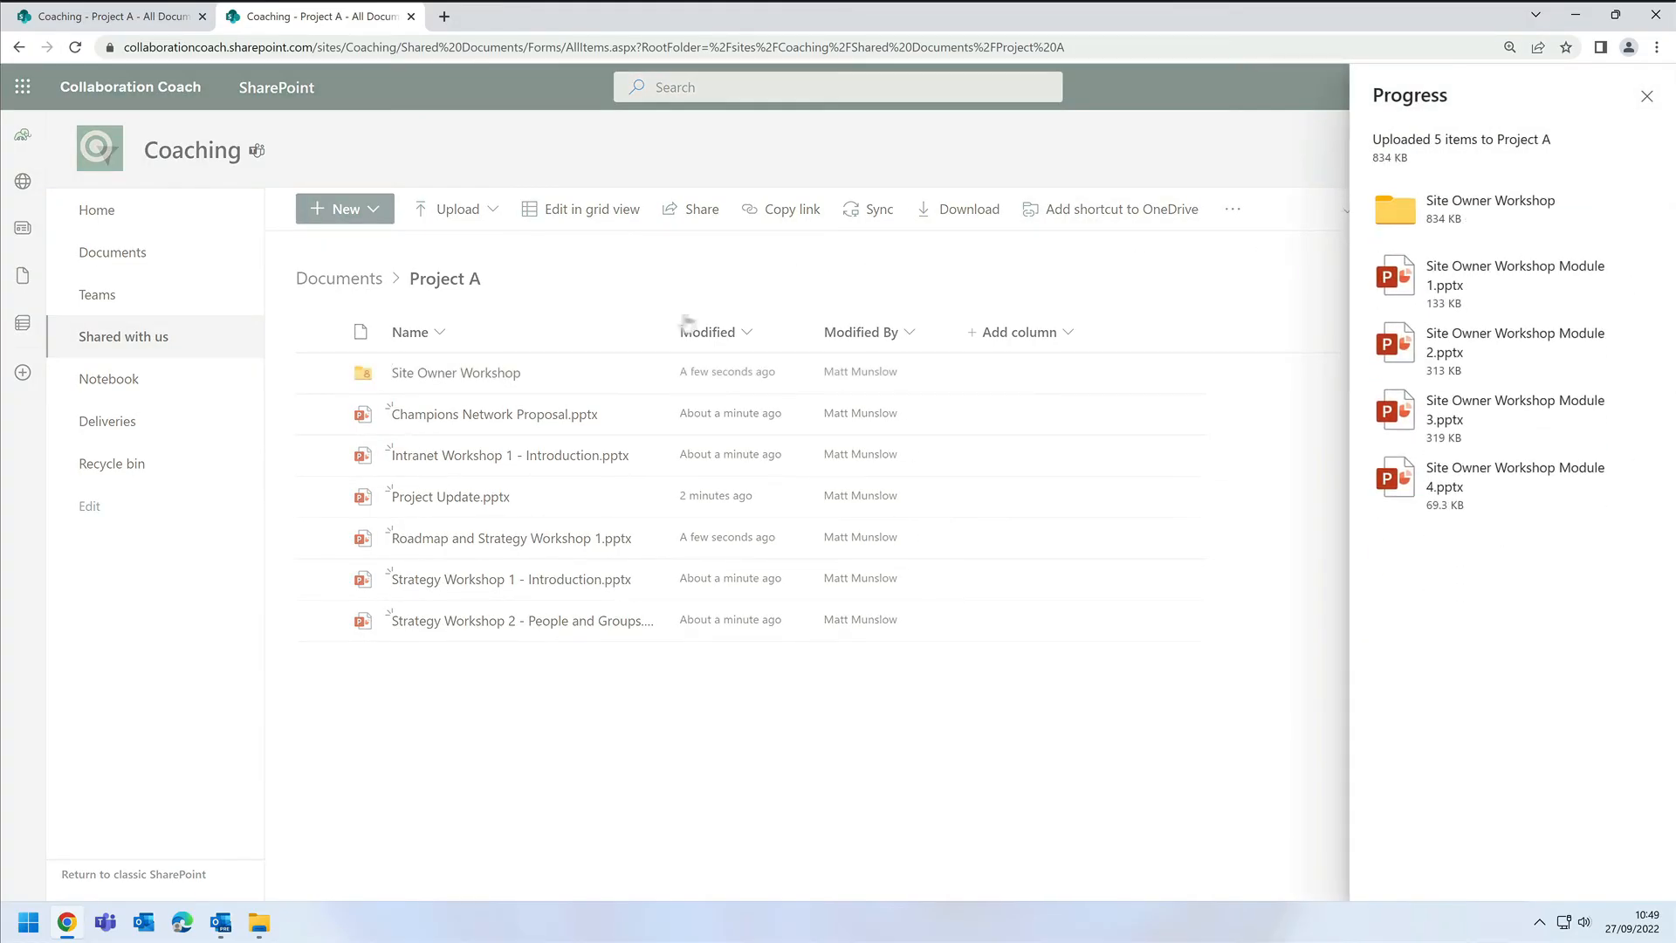
{"action": "left_click", "coordinate": [599, 289]}
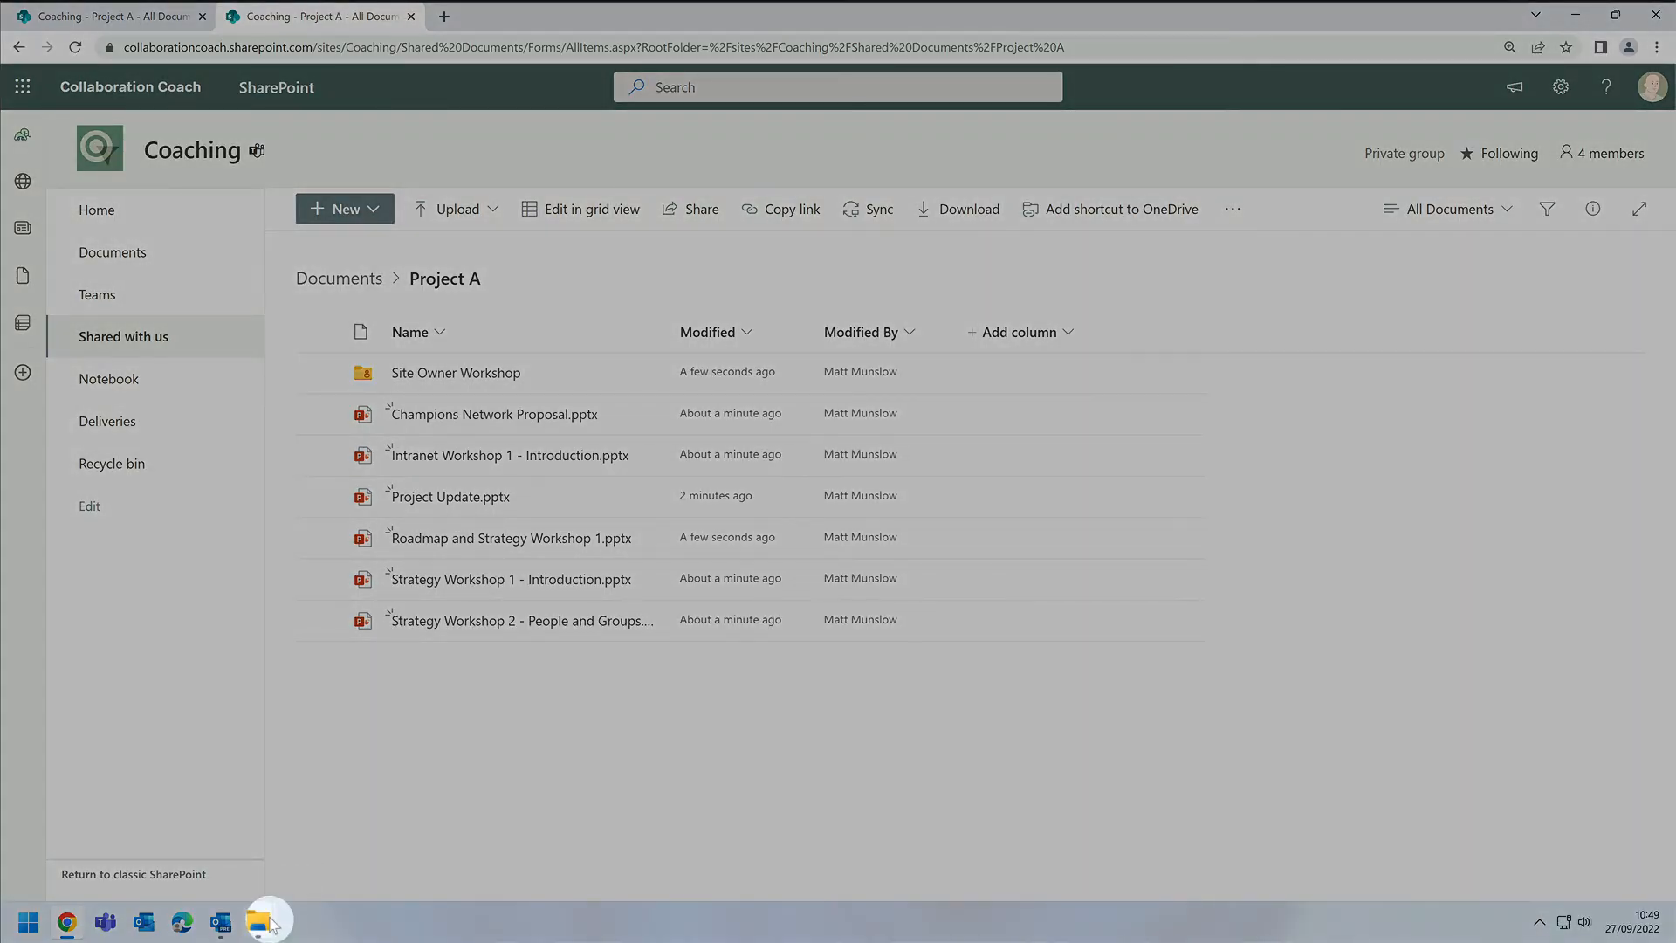
- Switch to File Explorer, show its window beside the document library, and open the Build a Champions Community folder in Documents
{"action": "mouse_move", "coordinate": [255, 914]}
{"action": "left_click", "coordinate": [200, 829]}
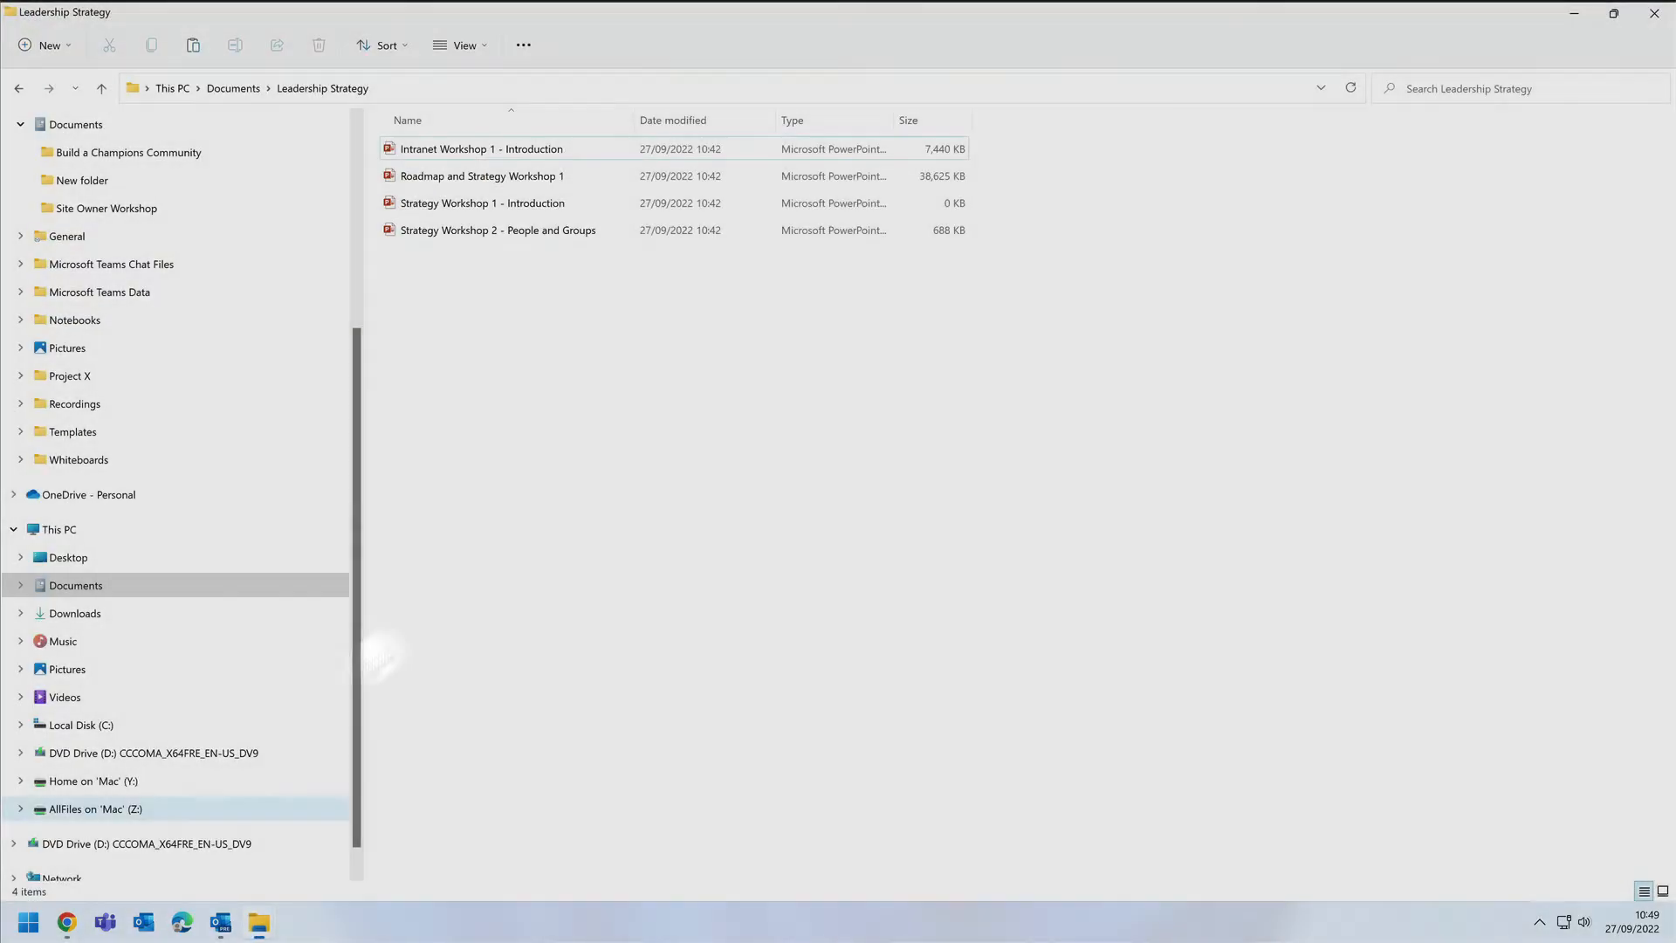
{"action": "double_click", "coordinate": [568, 12]}
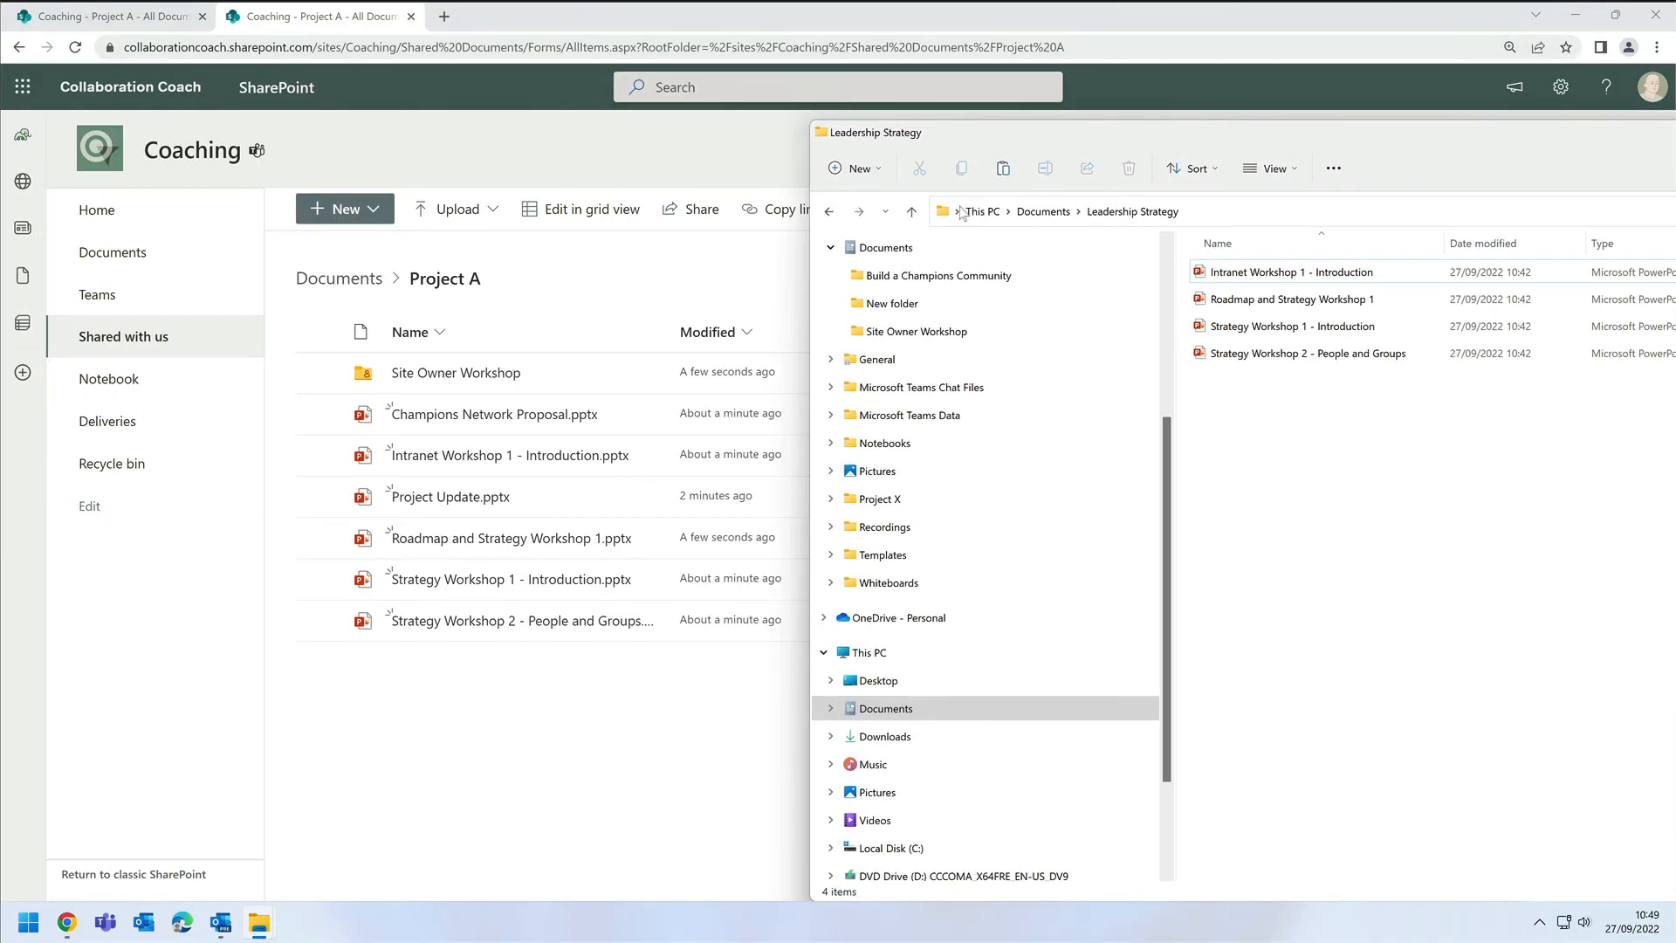
{"action": "left_click", "coordinate": [1044, 212]}
{"action": "left_click", "coordinate": [1250, 272]}
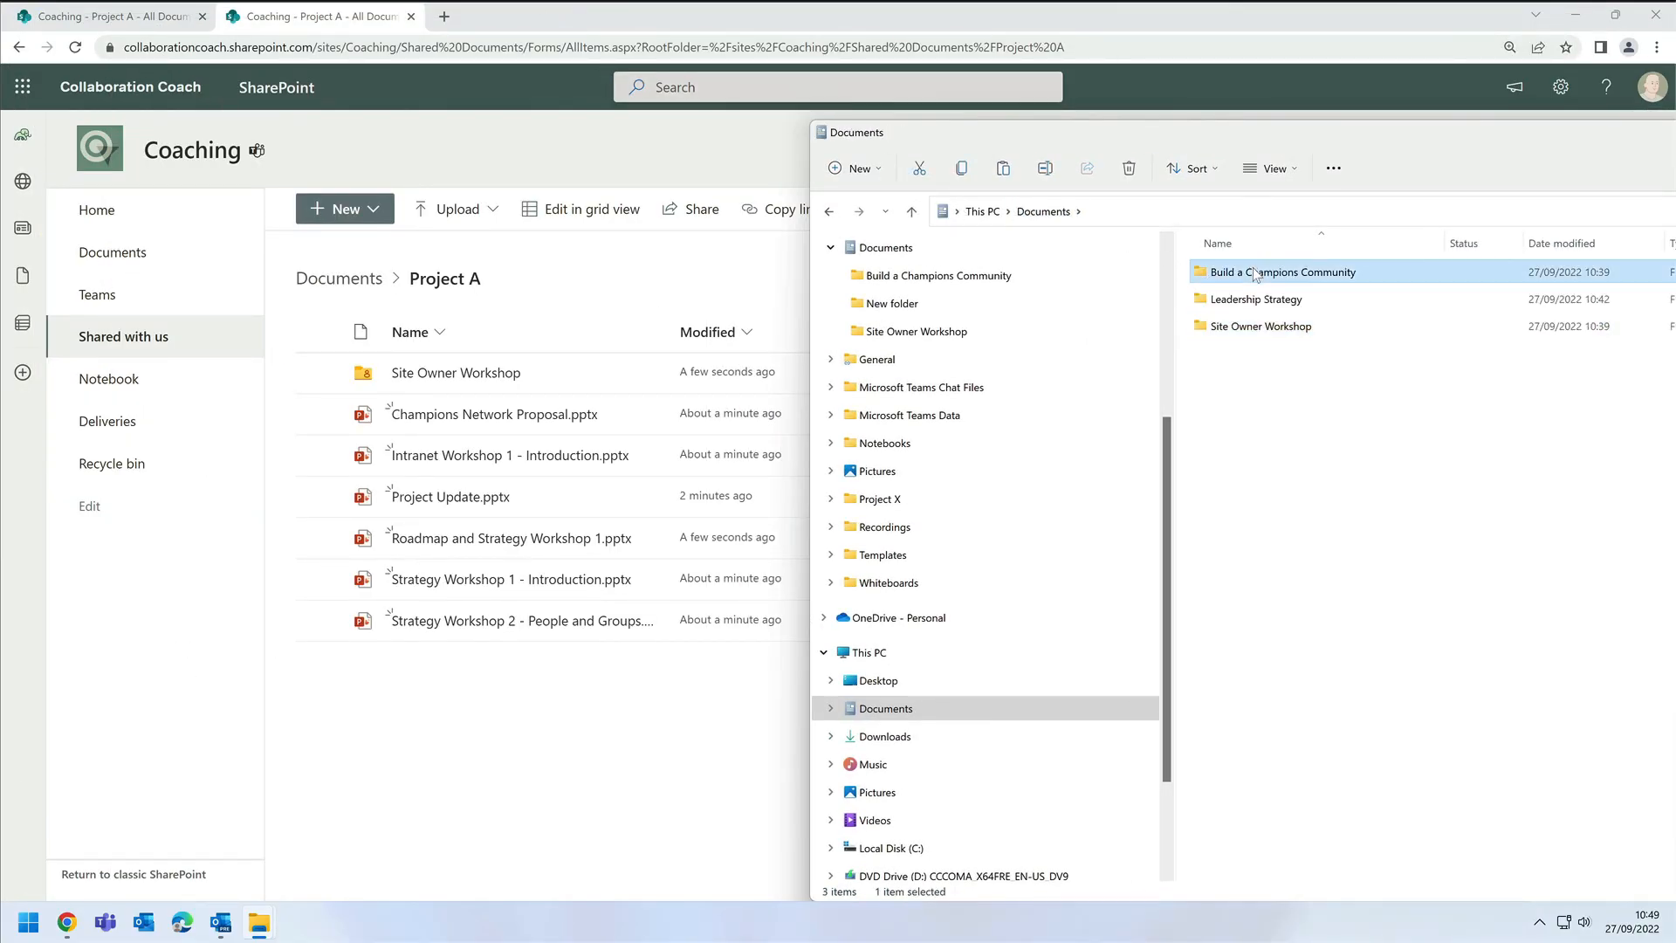
{"action": "double_click", "coordinate": [1277, 278]}
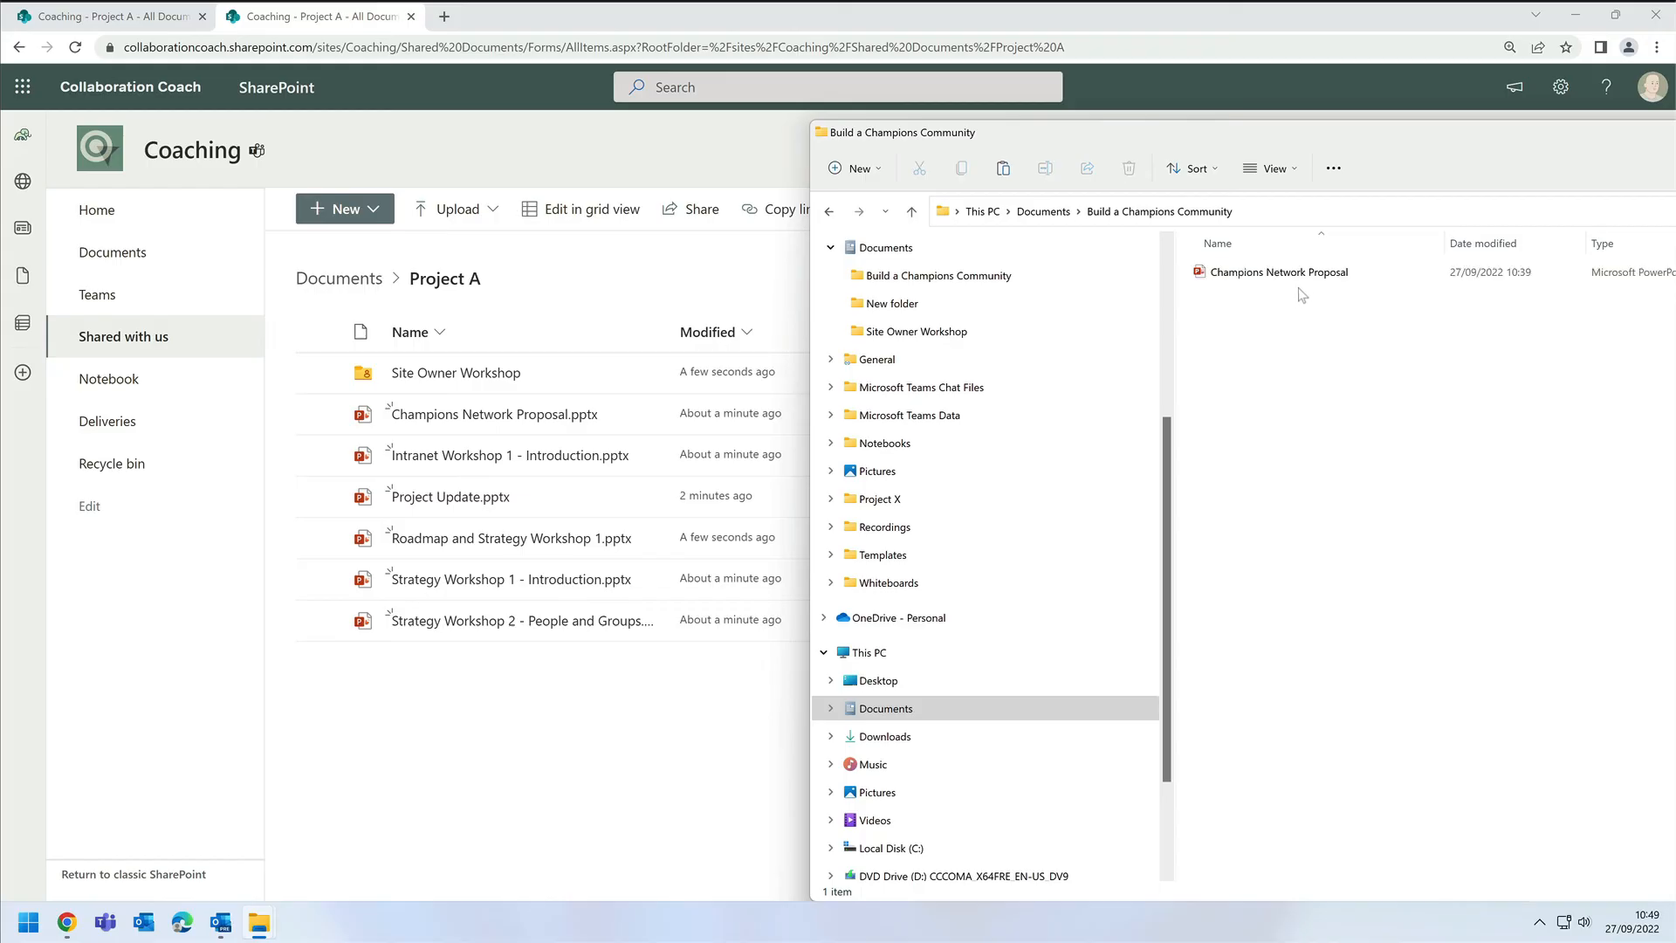
- Copy Champions Network Proposal from File Explorer into the library's Site Owner Workshop folder, and select the uploaded file inside that folder
{"action": "left_click", "coordinate": [1312, 278]}
{"action": "left_click_drag", "start_coordinate": [1312, 280], "coordinate": [568, 691]}
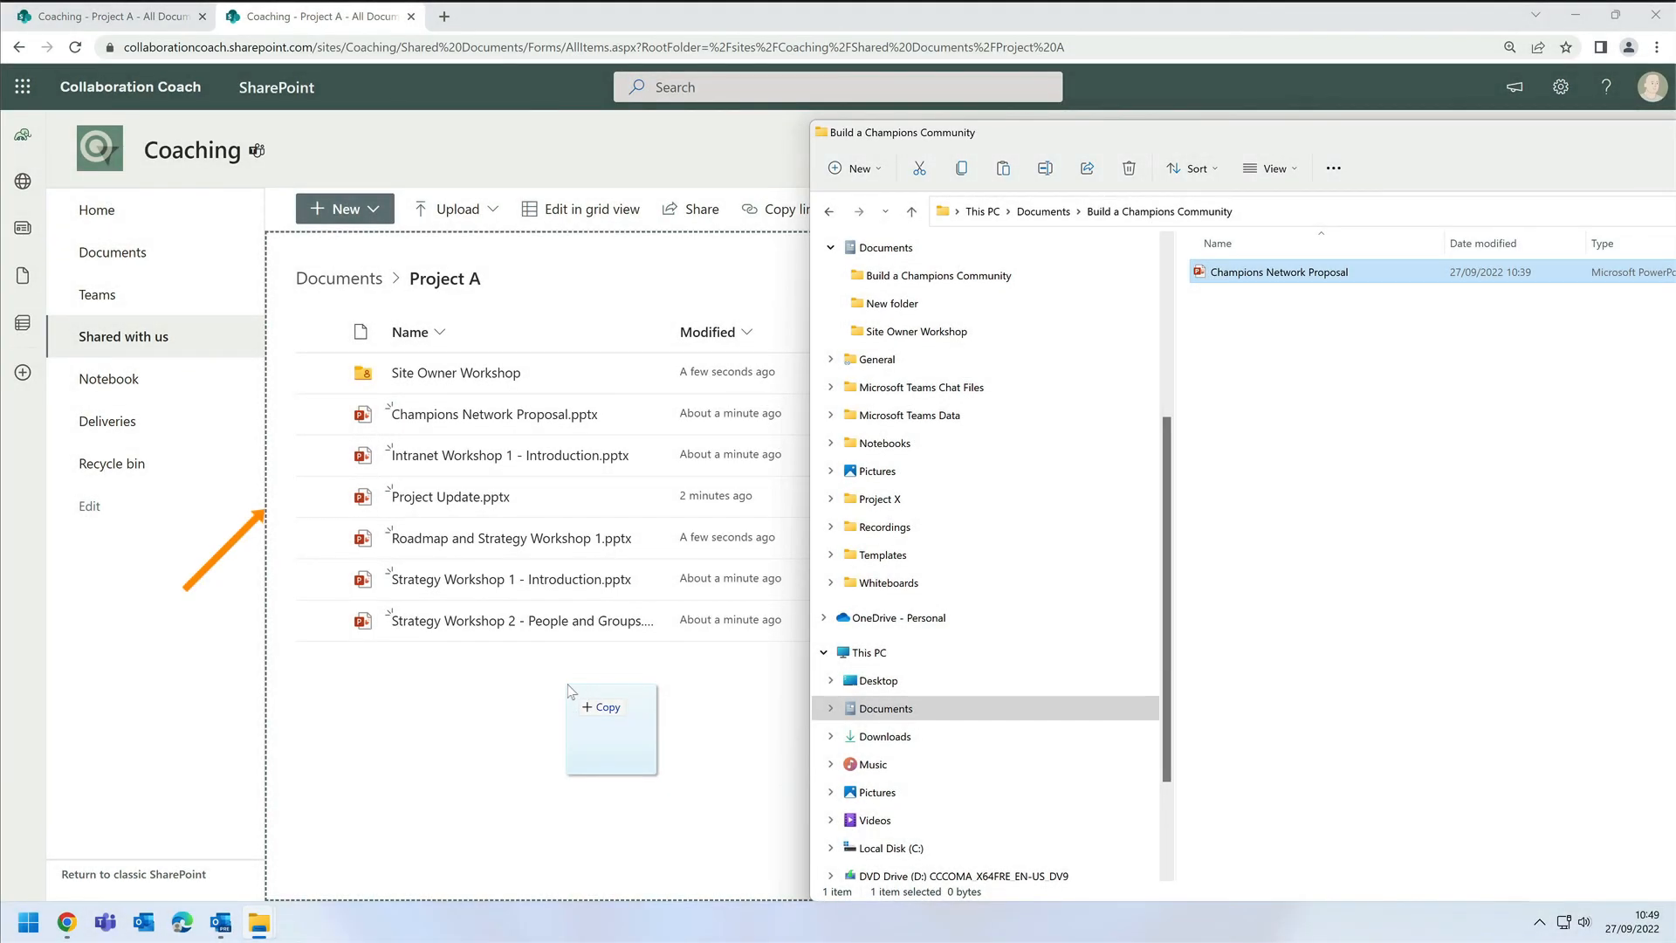
{"action": "mouse_move", "coordinate": [569, 690]}
{"action": "left_mouse_down"}
{"action": "mouse_move", "coordinate": [486, 445]}
{"action": "mouse_move", "coordinate": [492, 375]}
{"action": "mouse_move", "coordinate": [557, 372]}
{"action": "left_mouse_up"}
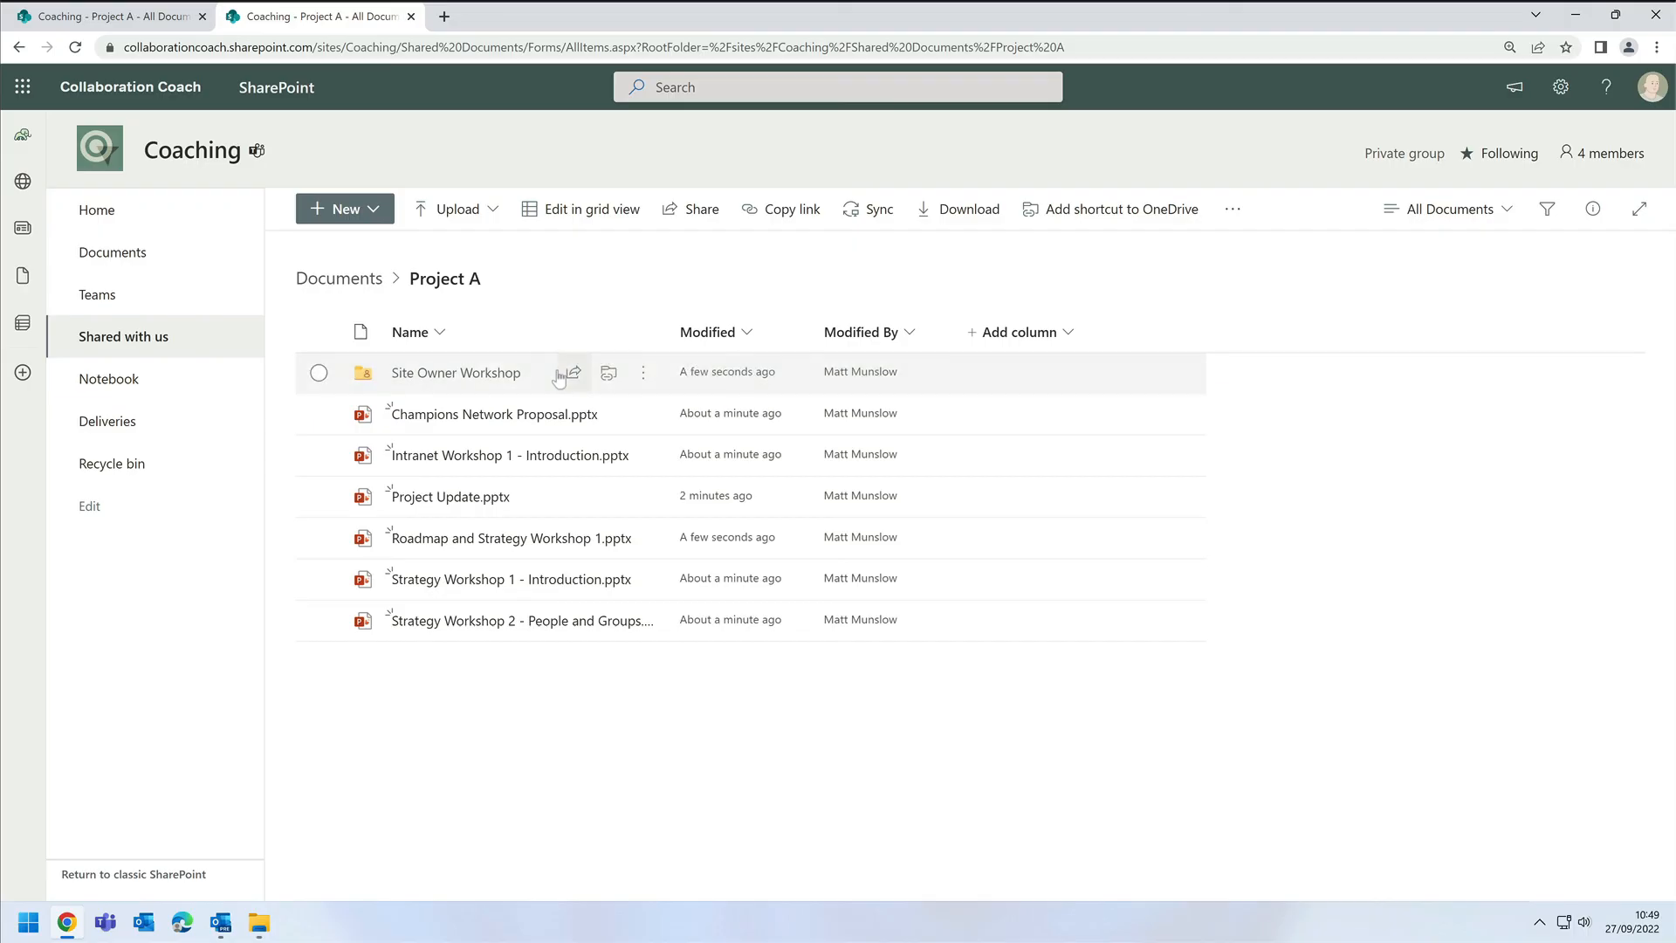
{"action": "left_click", "coordinate": [485, 380]}
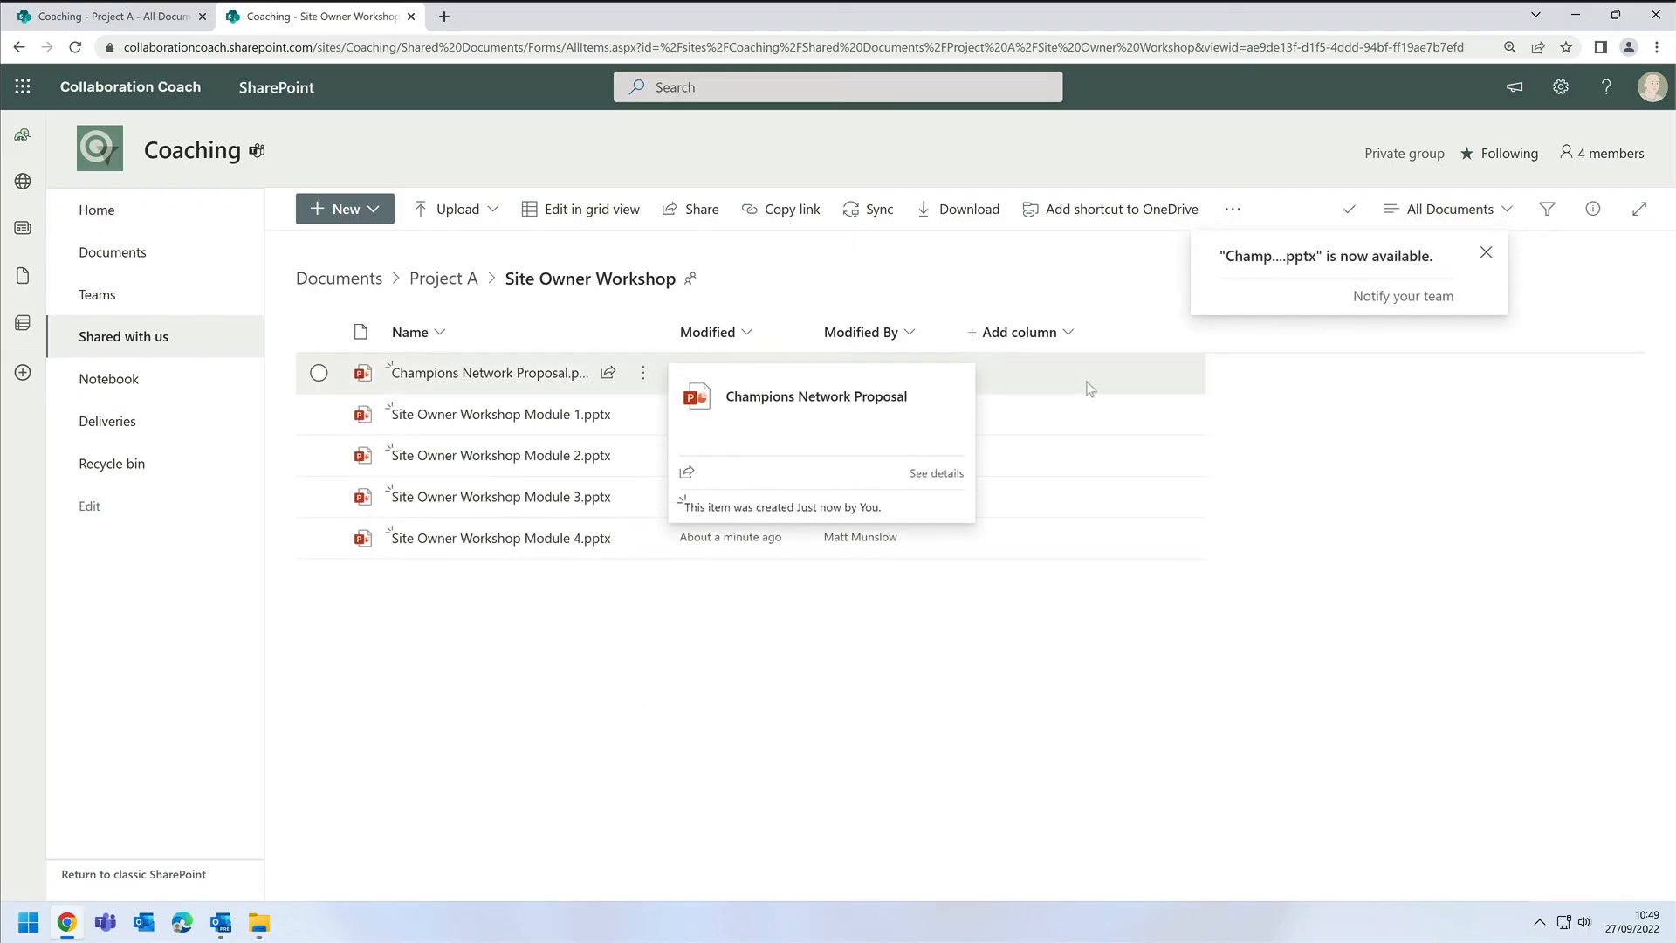
{"action": "left_click", "coordinate": [1090, 389]}
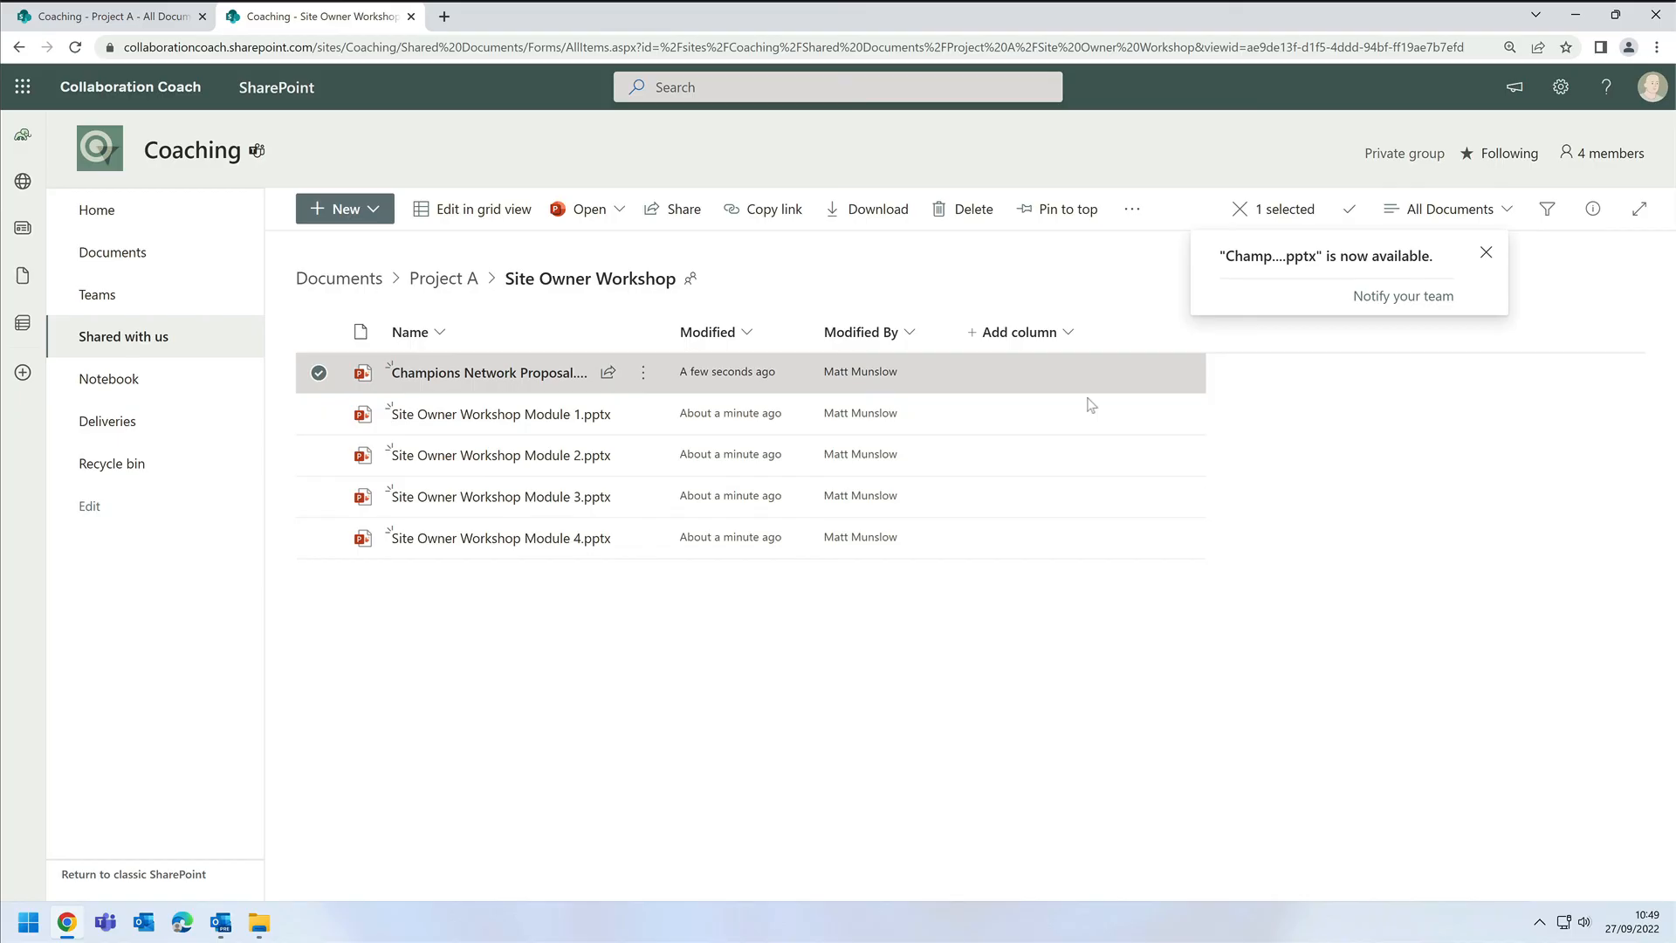